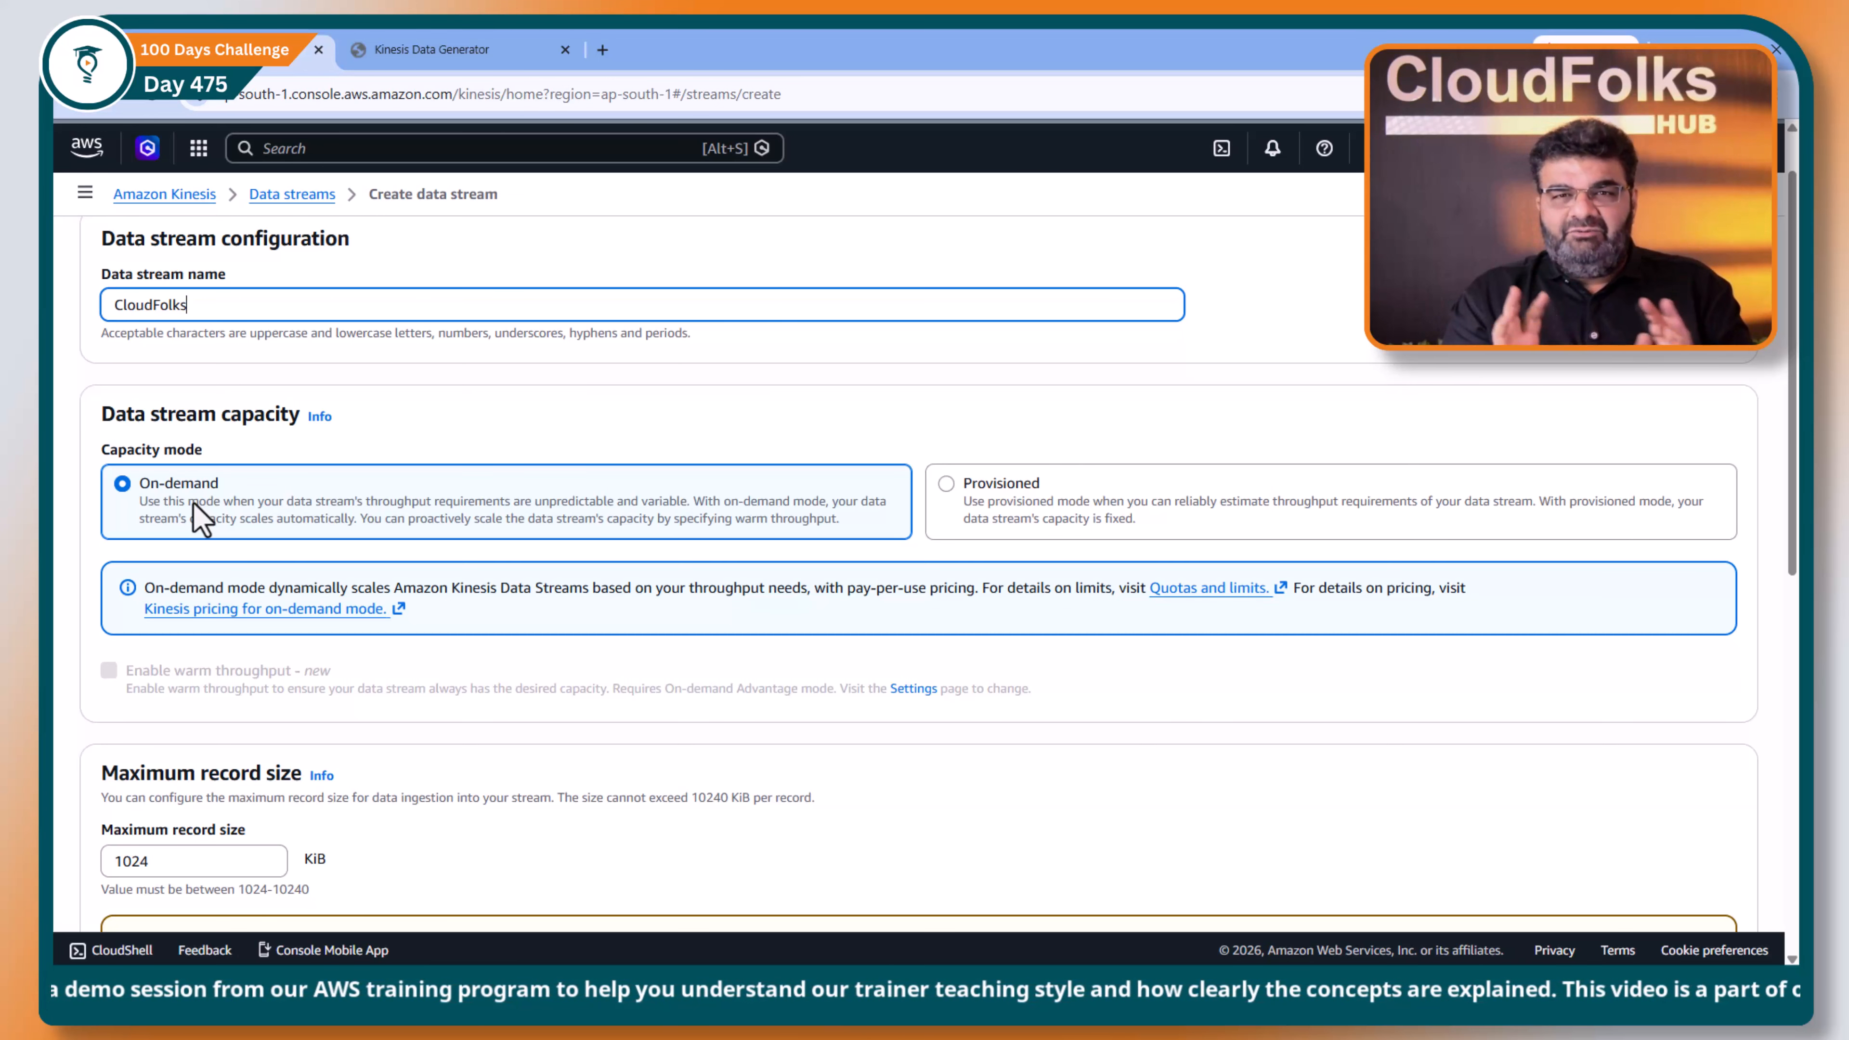
Switch the data stream's capacity mode to Provisioned to view its shard settings, and return it to On-demand
left_click(945, 490)
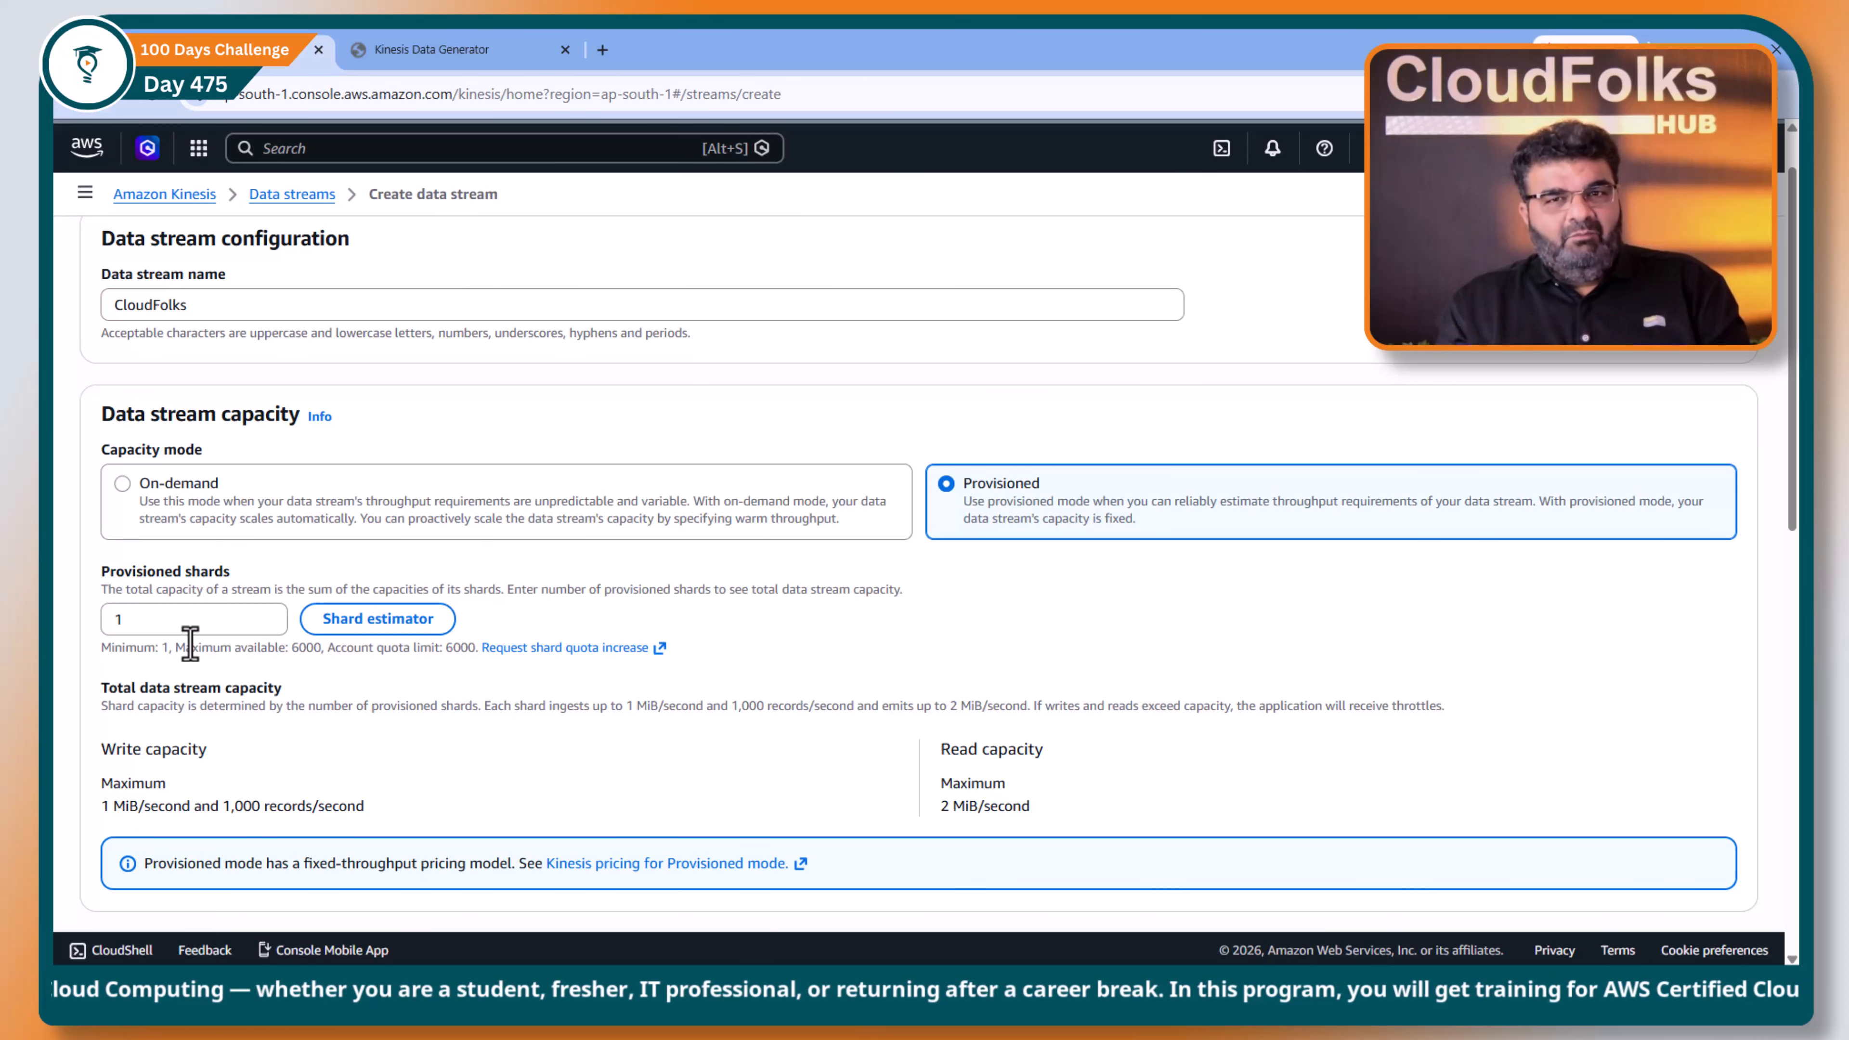
scroll(174, 729, "down", 1)
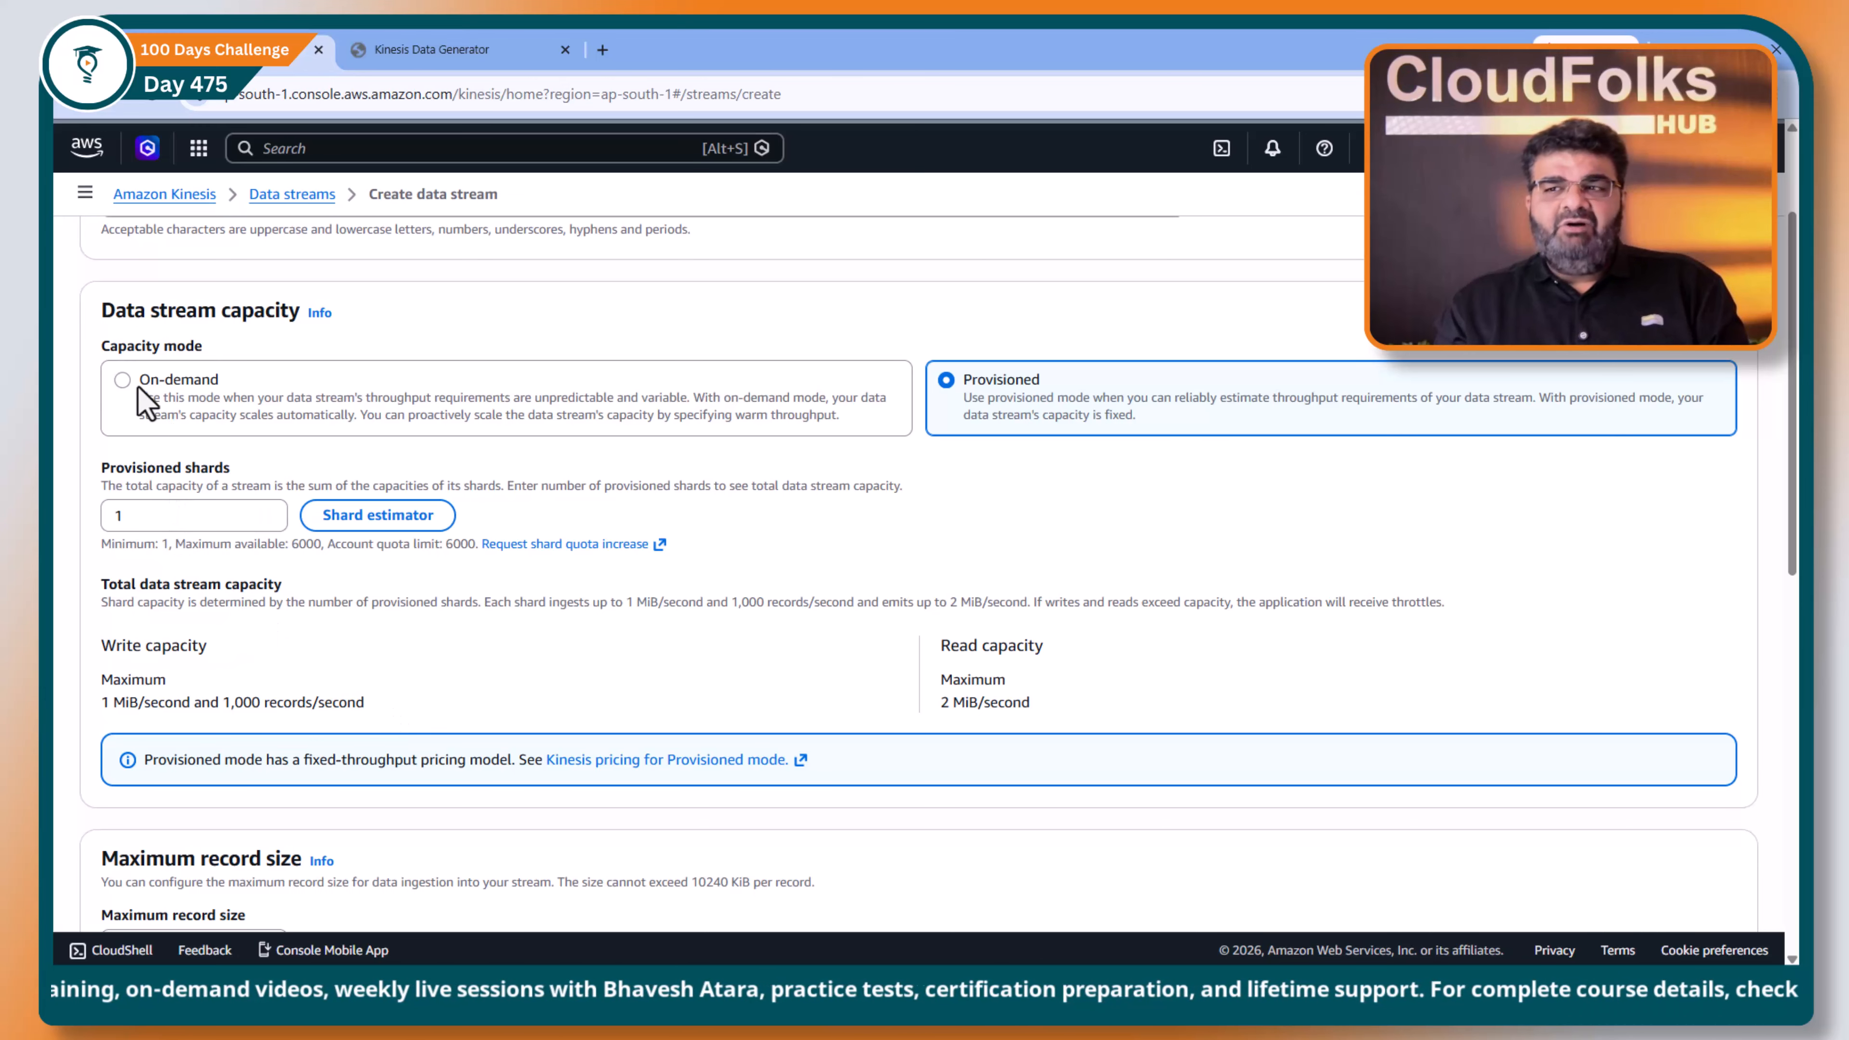
left_click(124, 380)
Review the maximum record size and the data stream settings, especially the data retention period and warm throughput
scroll(248, 539, "down", 2)
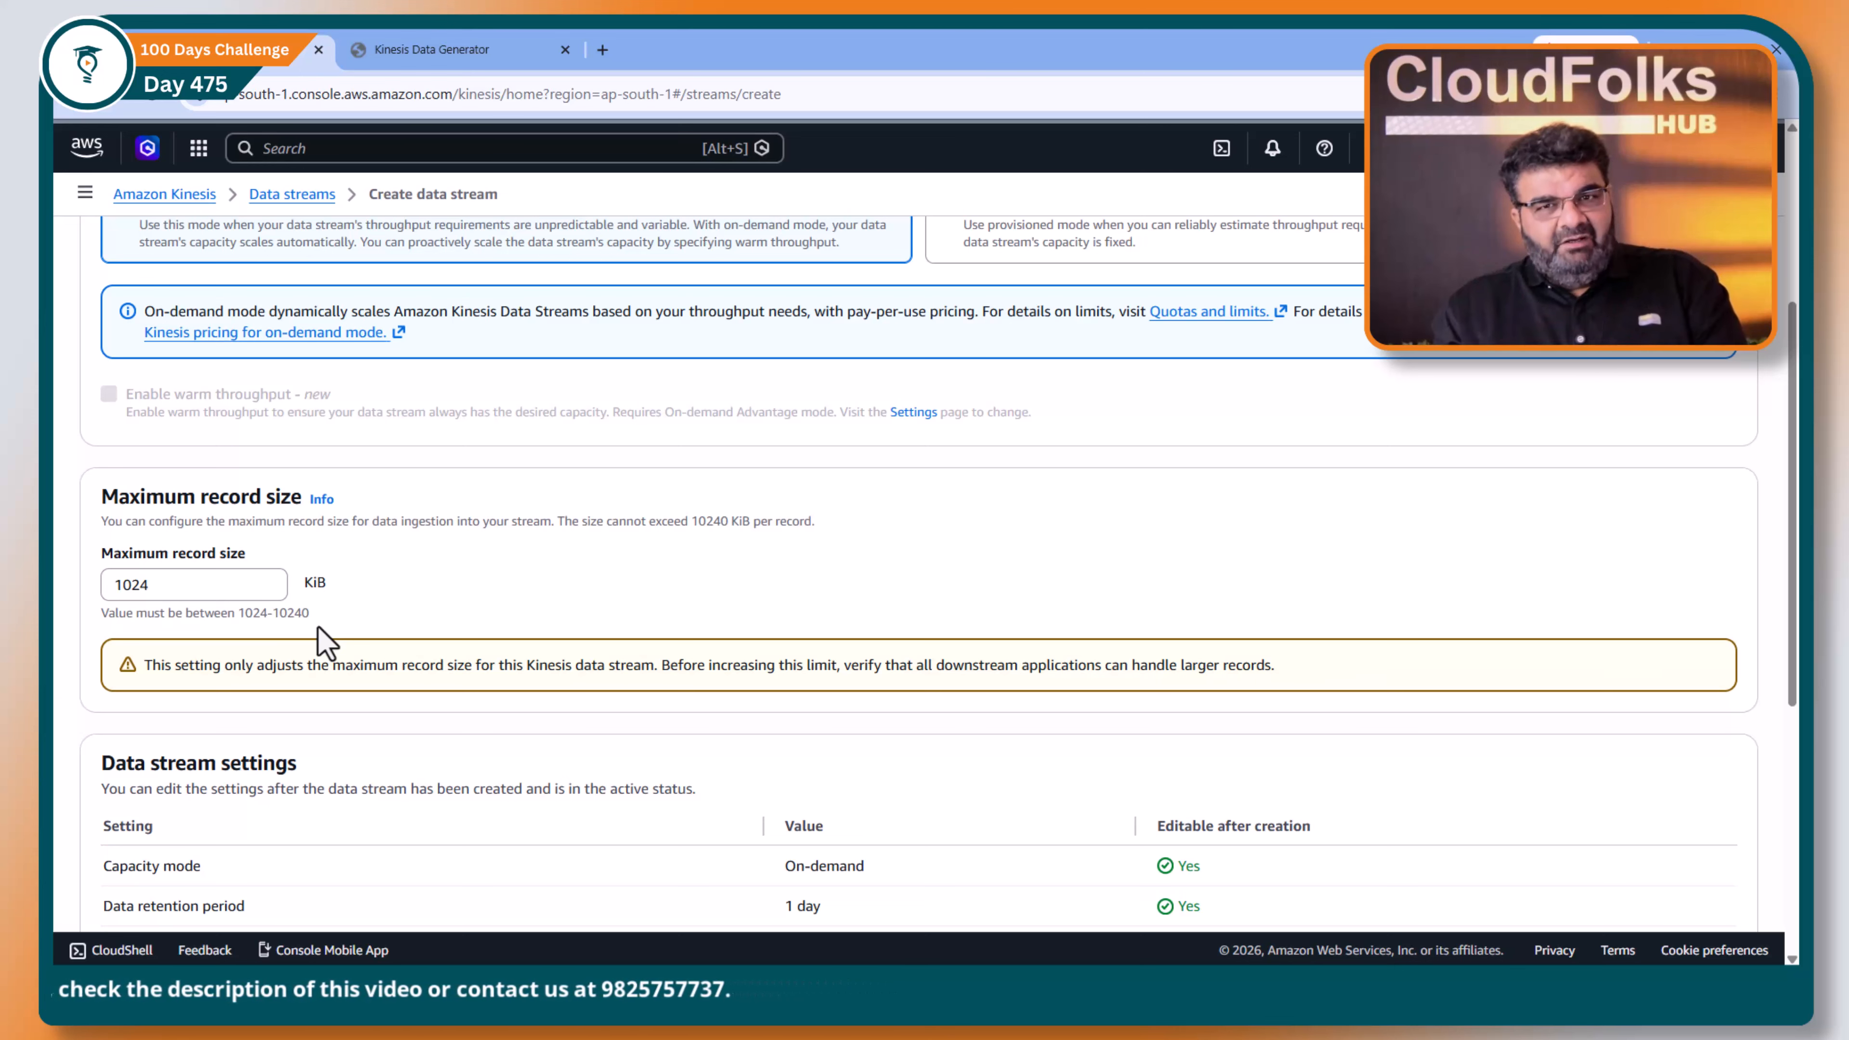
scroll(322, 641, "down", 5)
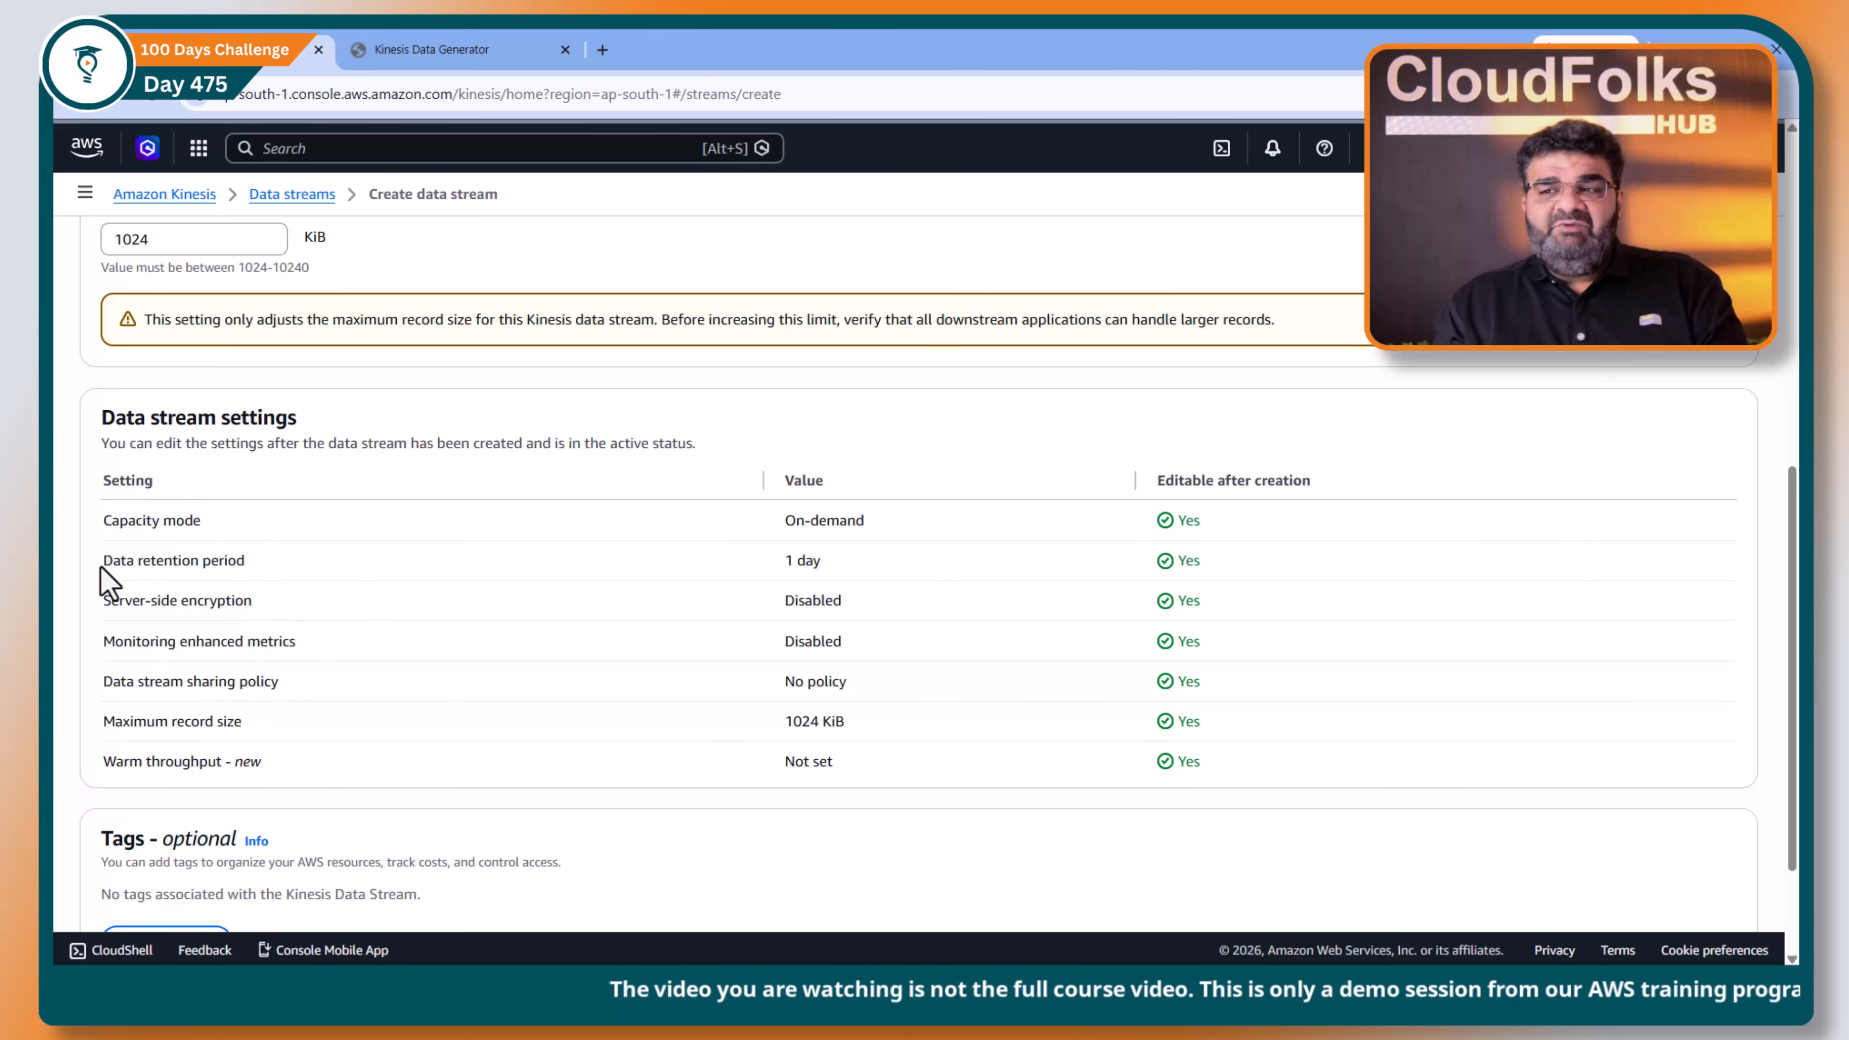
left_click_drag(101, 560, 280, 568)
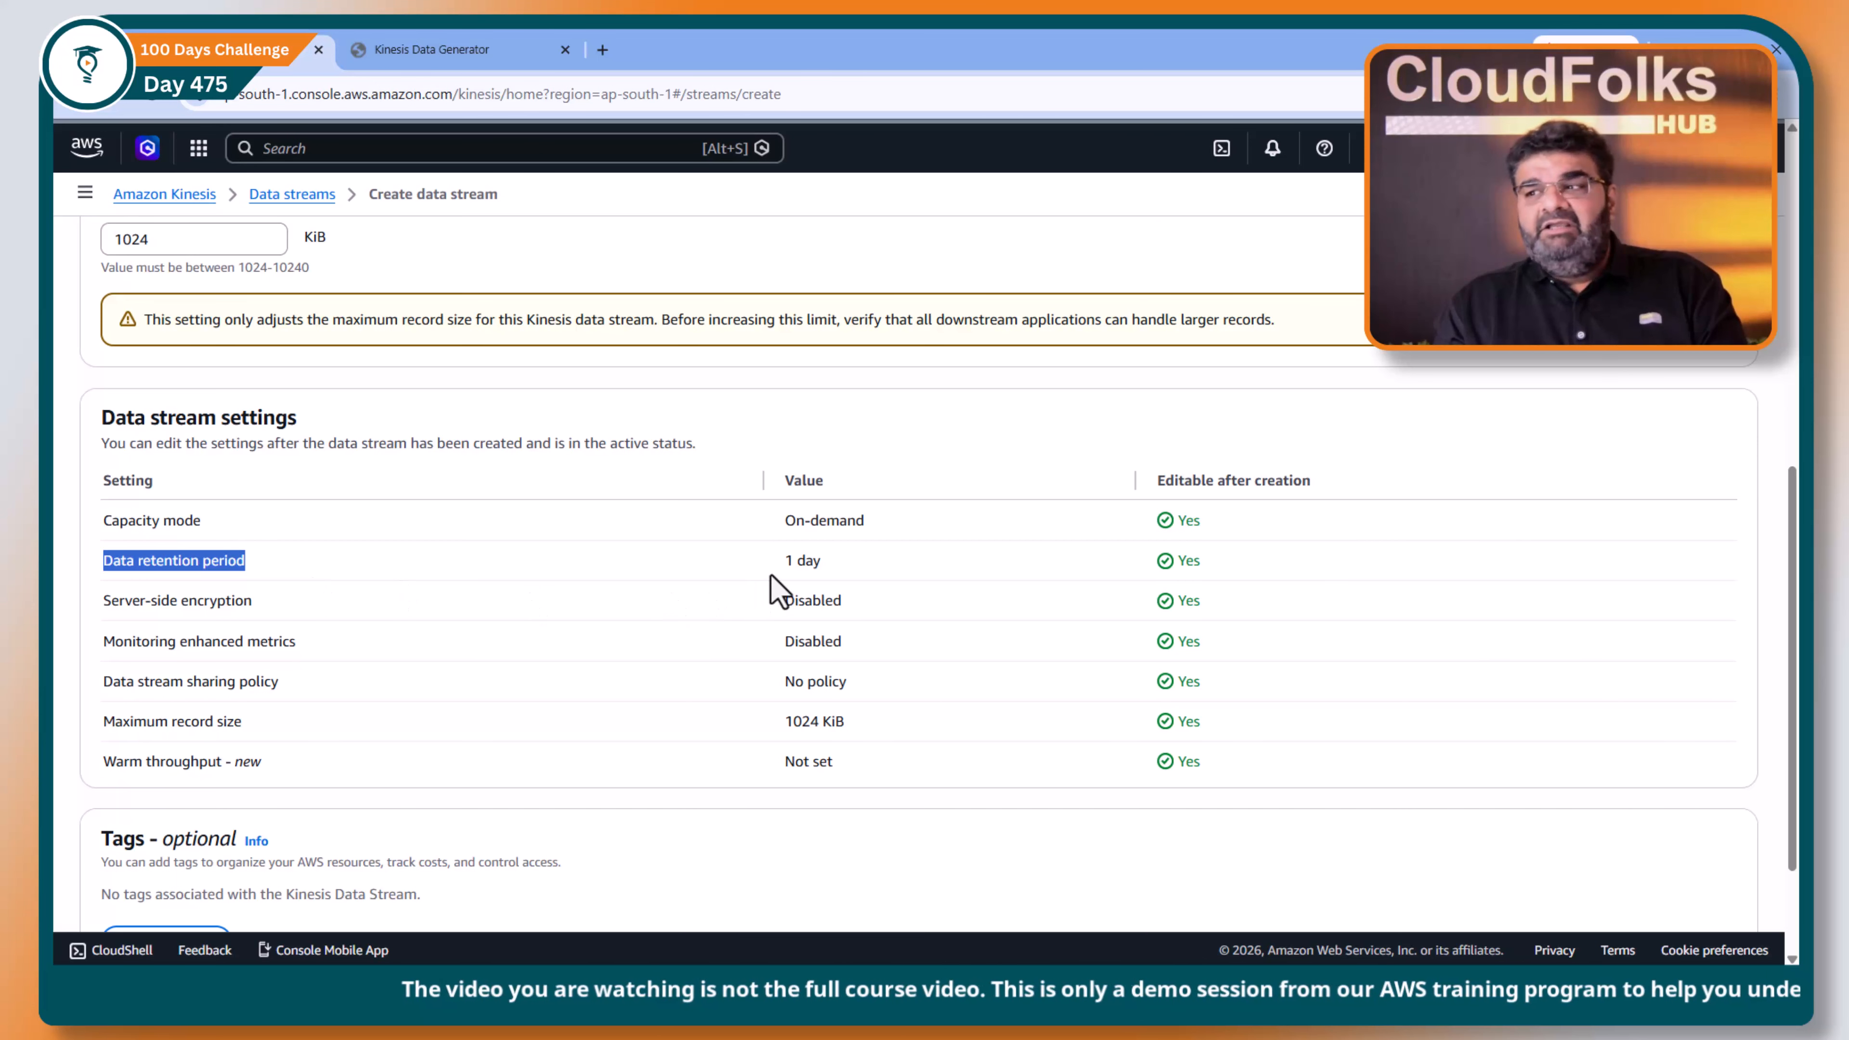
left_click(784, 568)
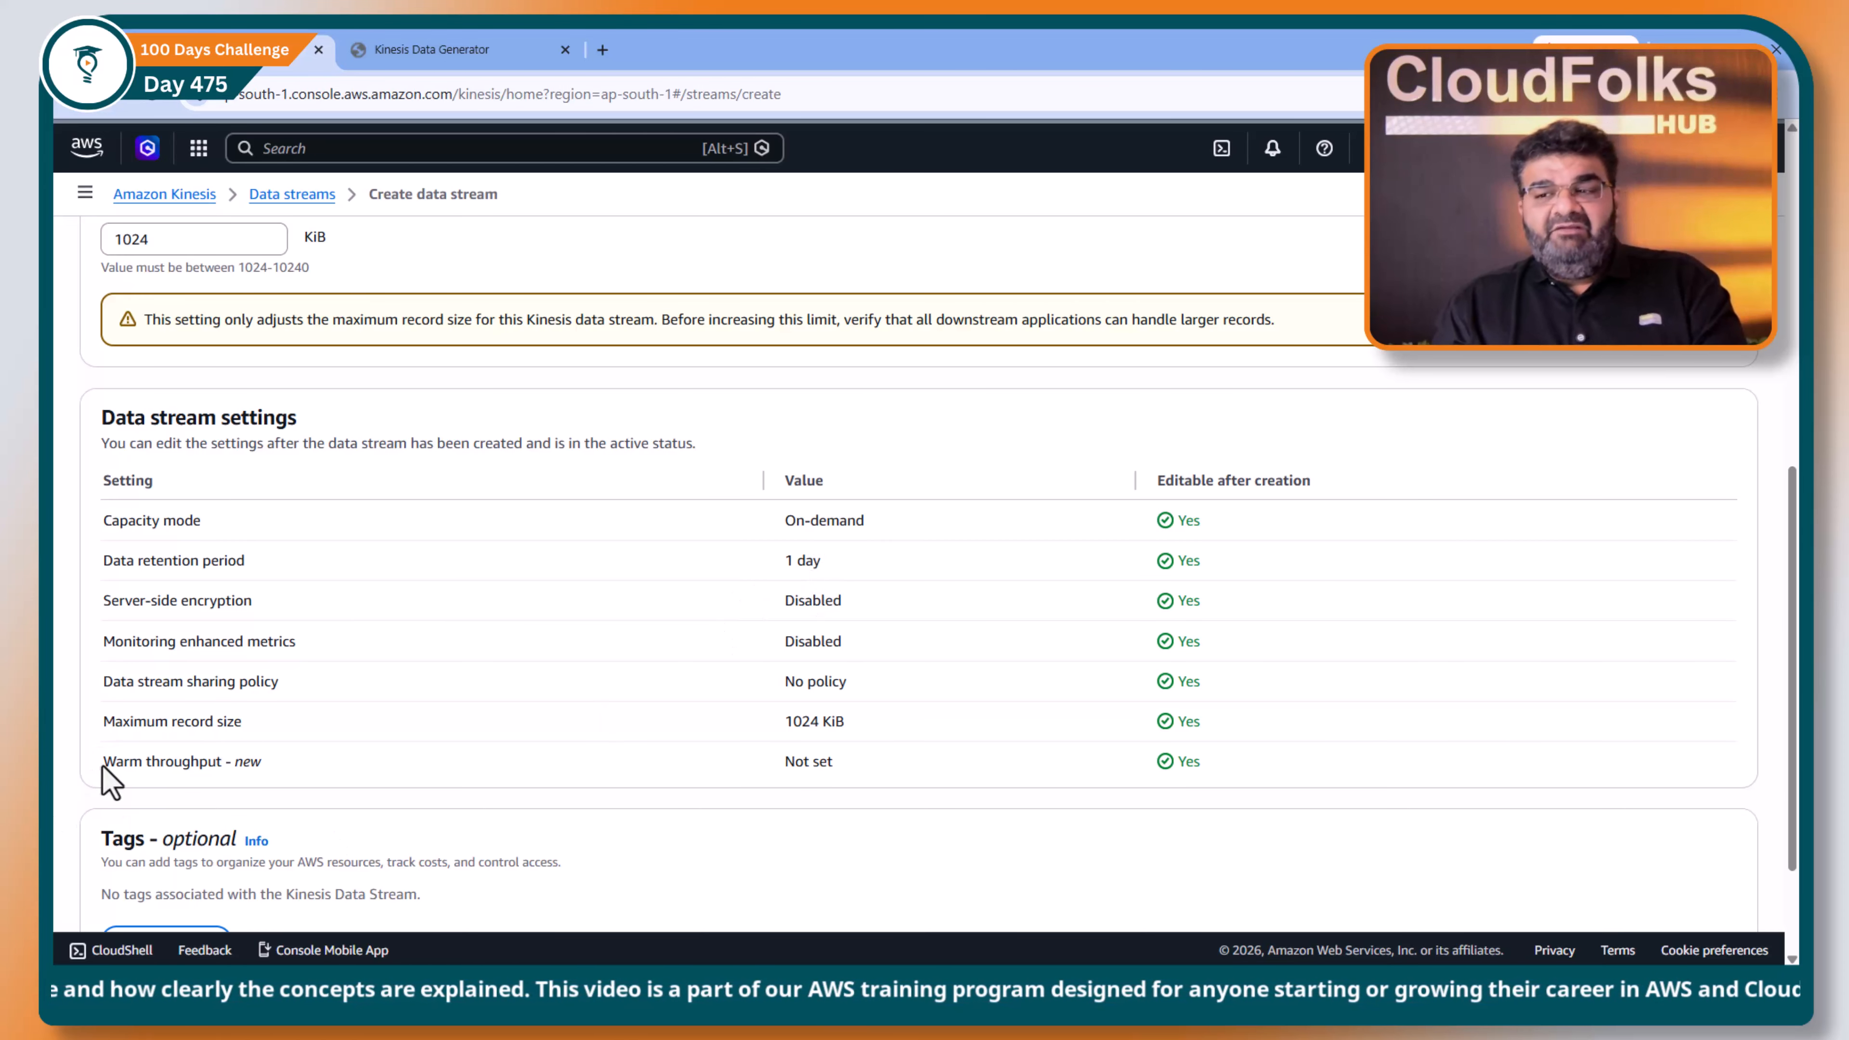
left_click_drag(106, 761, 305, 784)
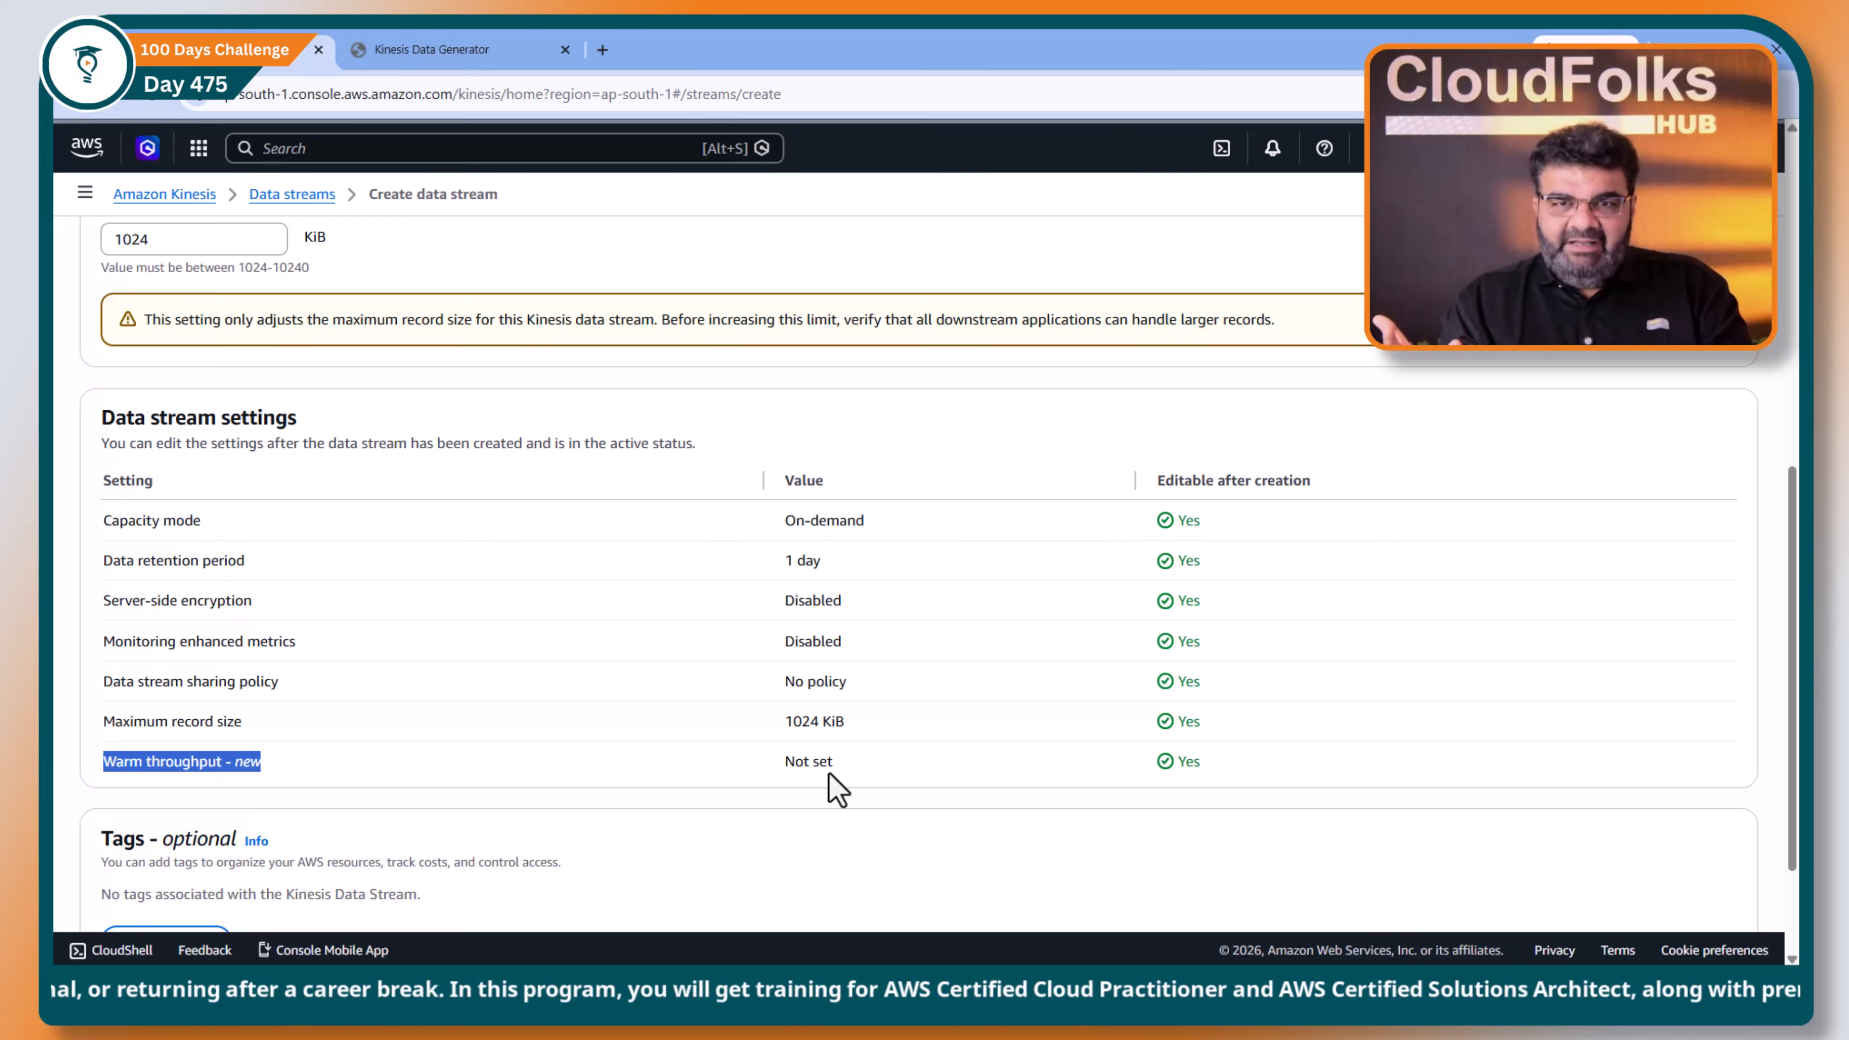
scroll(845, 785, "down", 3)
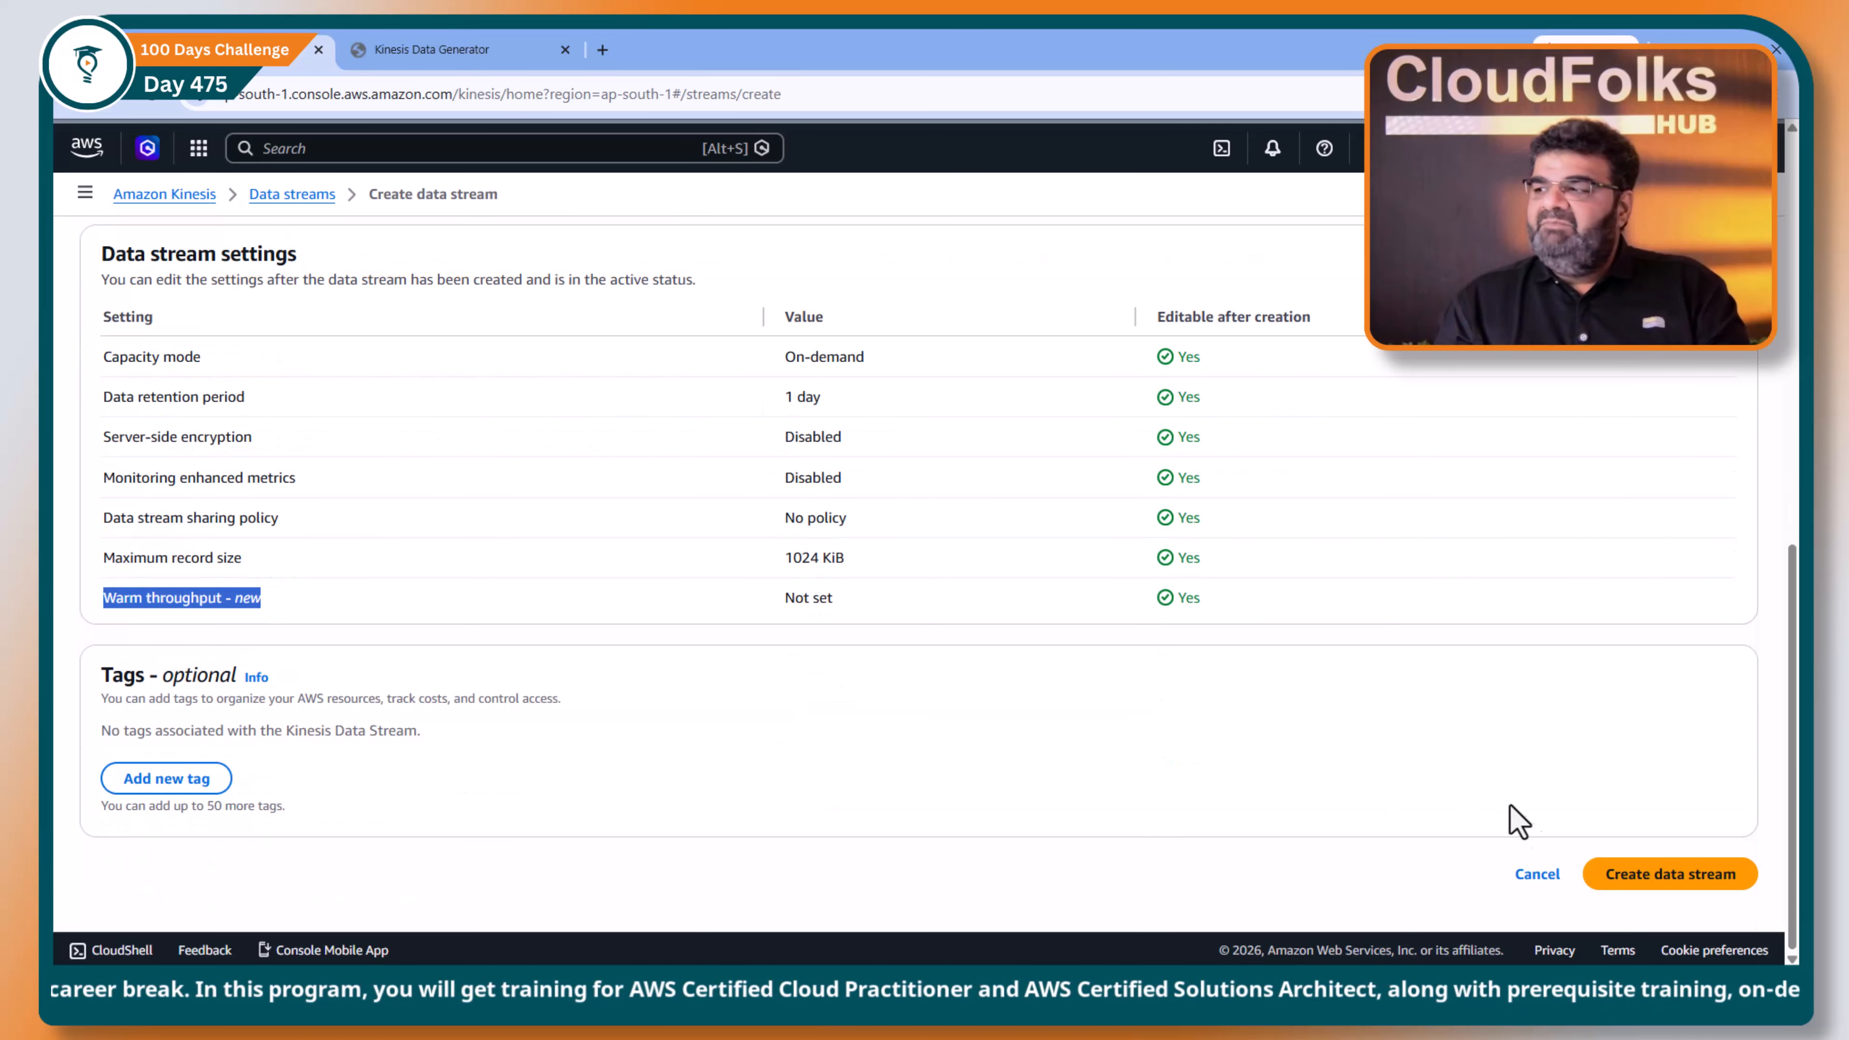
scroll(1073, 598, "up", 7)
scroll(397, 375, "up", 4)
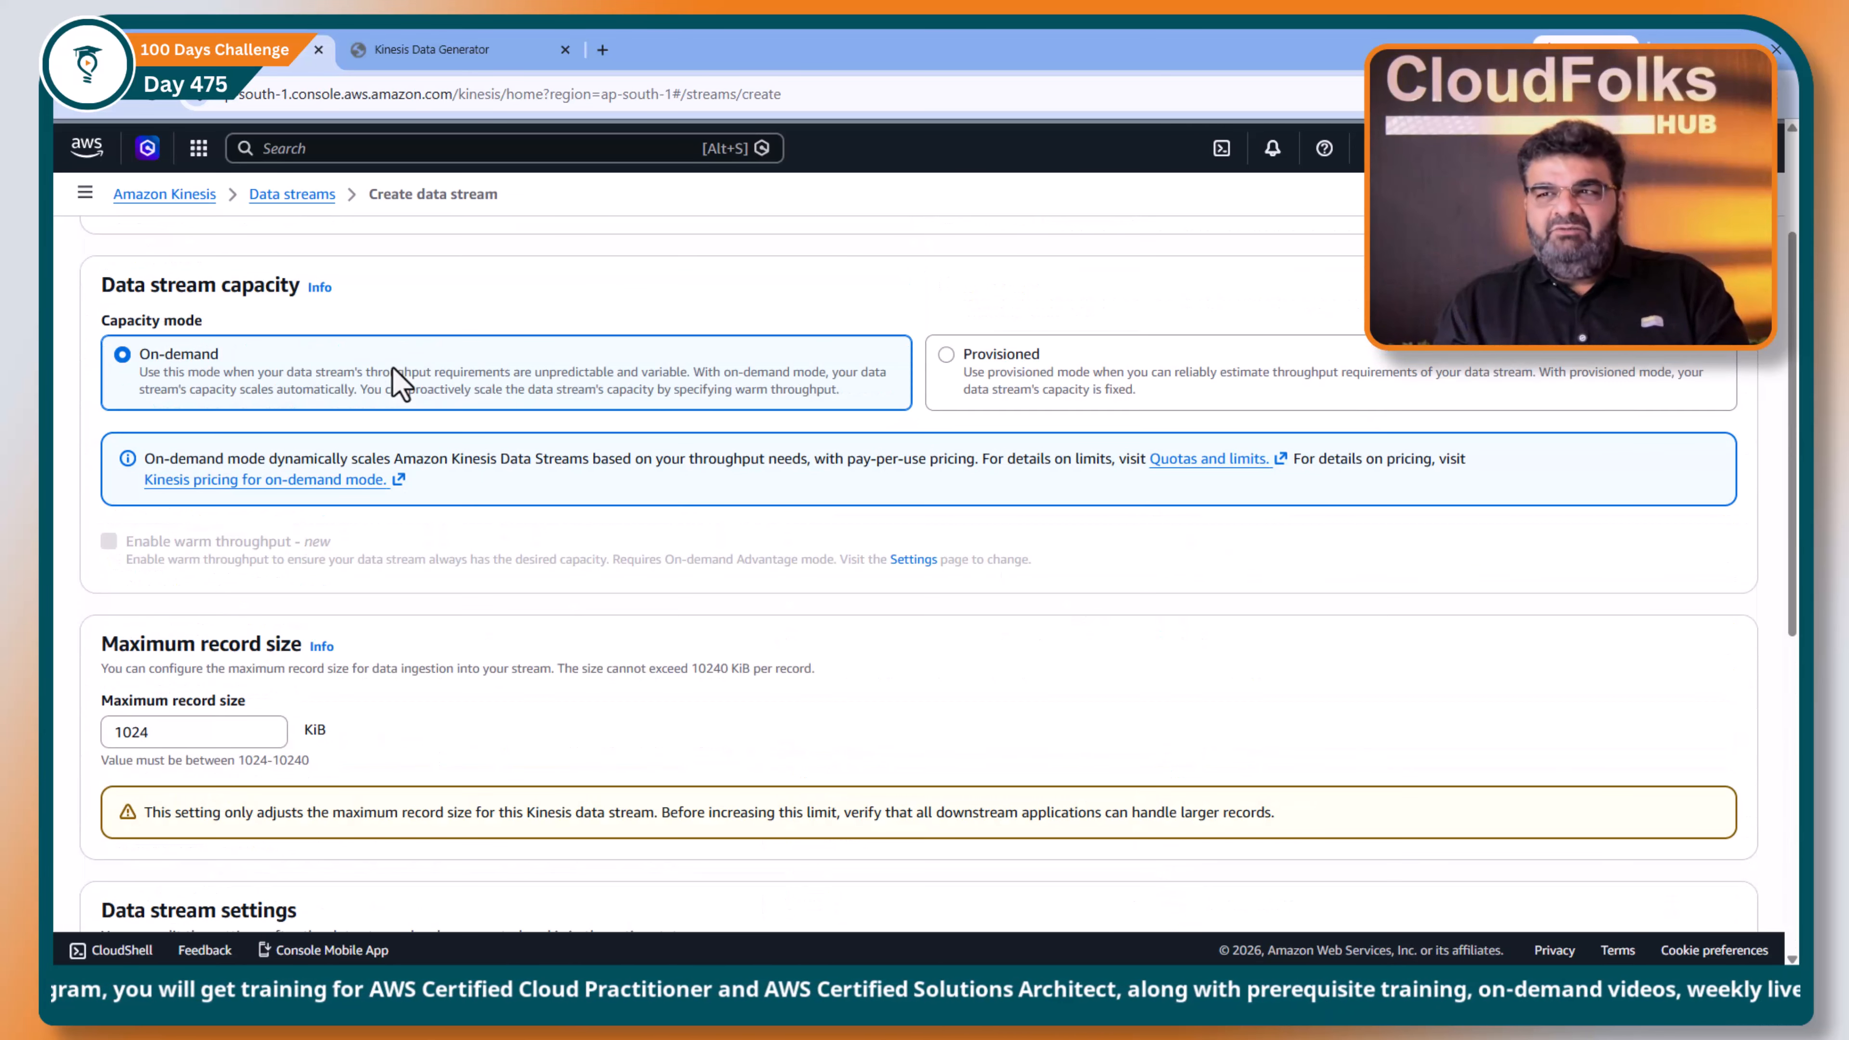
Create the CloudFolks data stream with On-demand capacity and the default settings
scroll(168, 379, "down", 6)
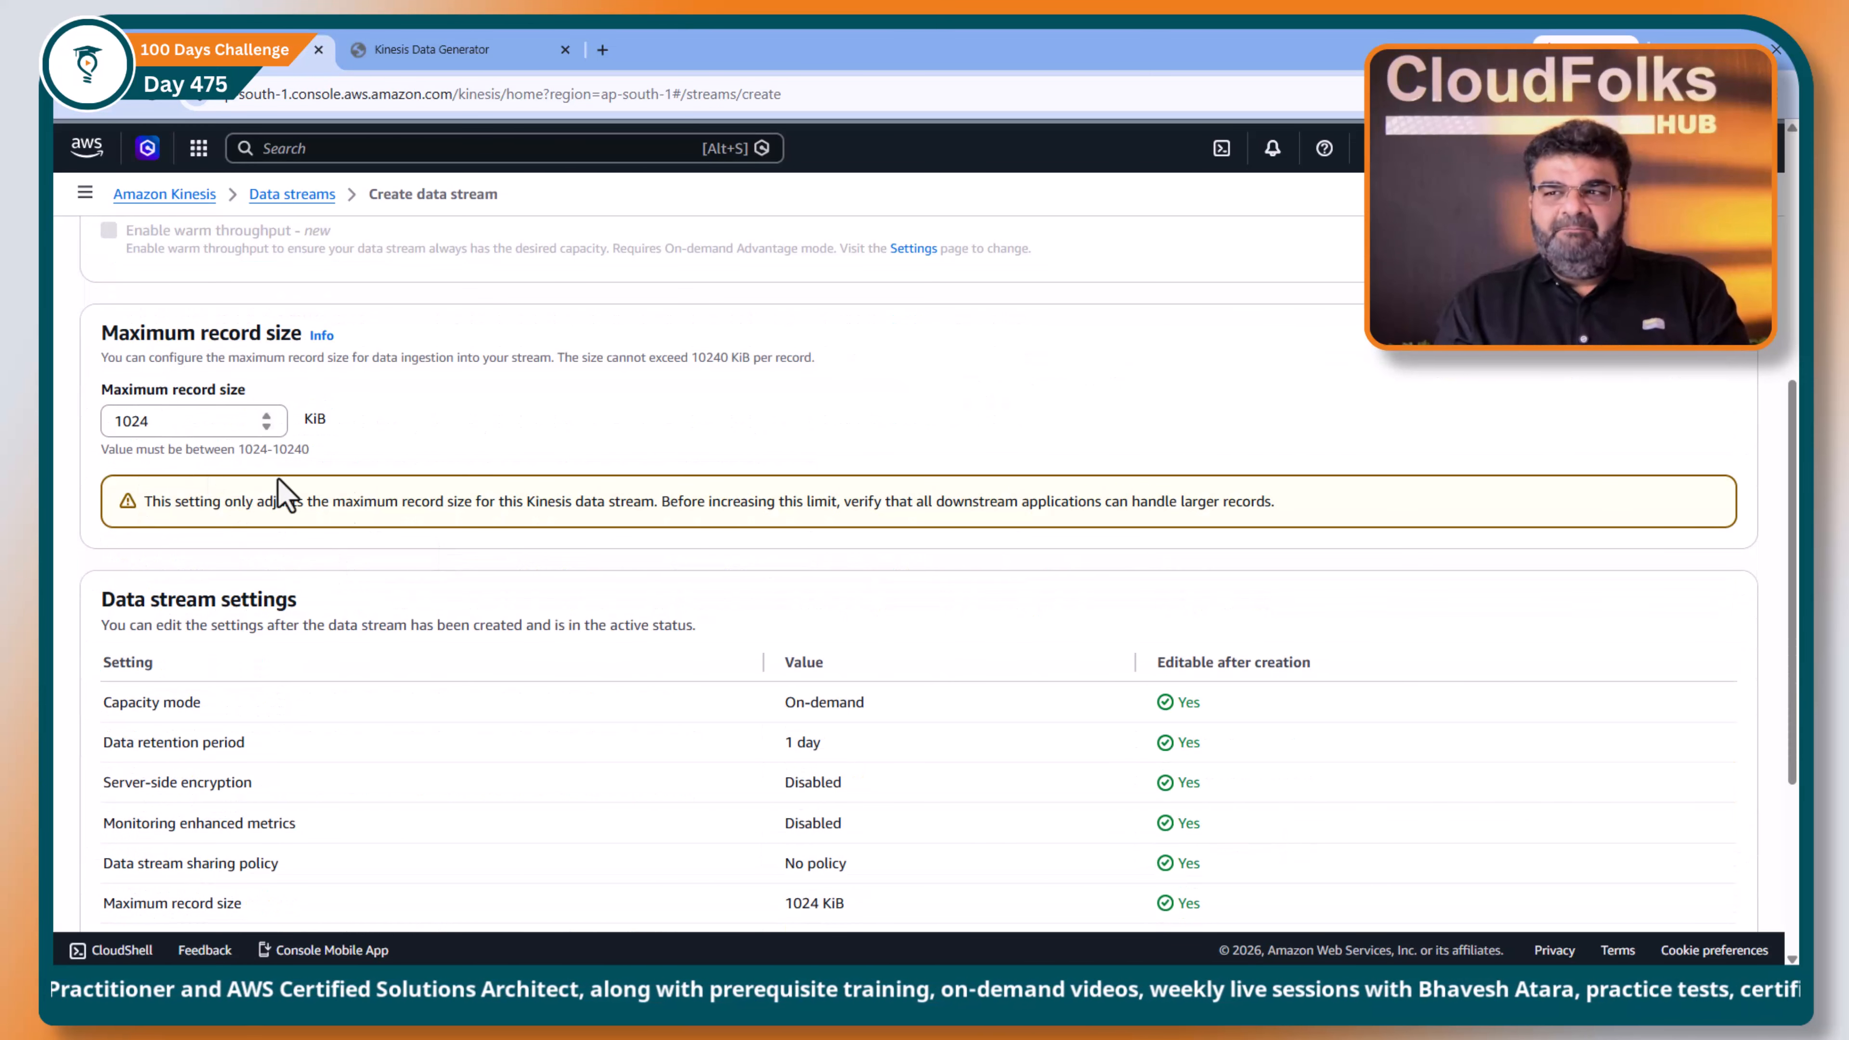
scroll(707, 557, "down", 5)
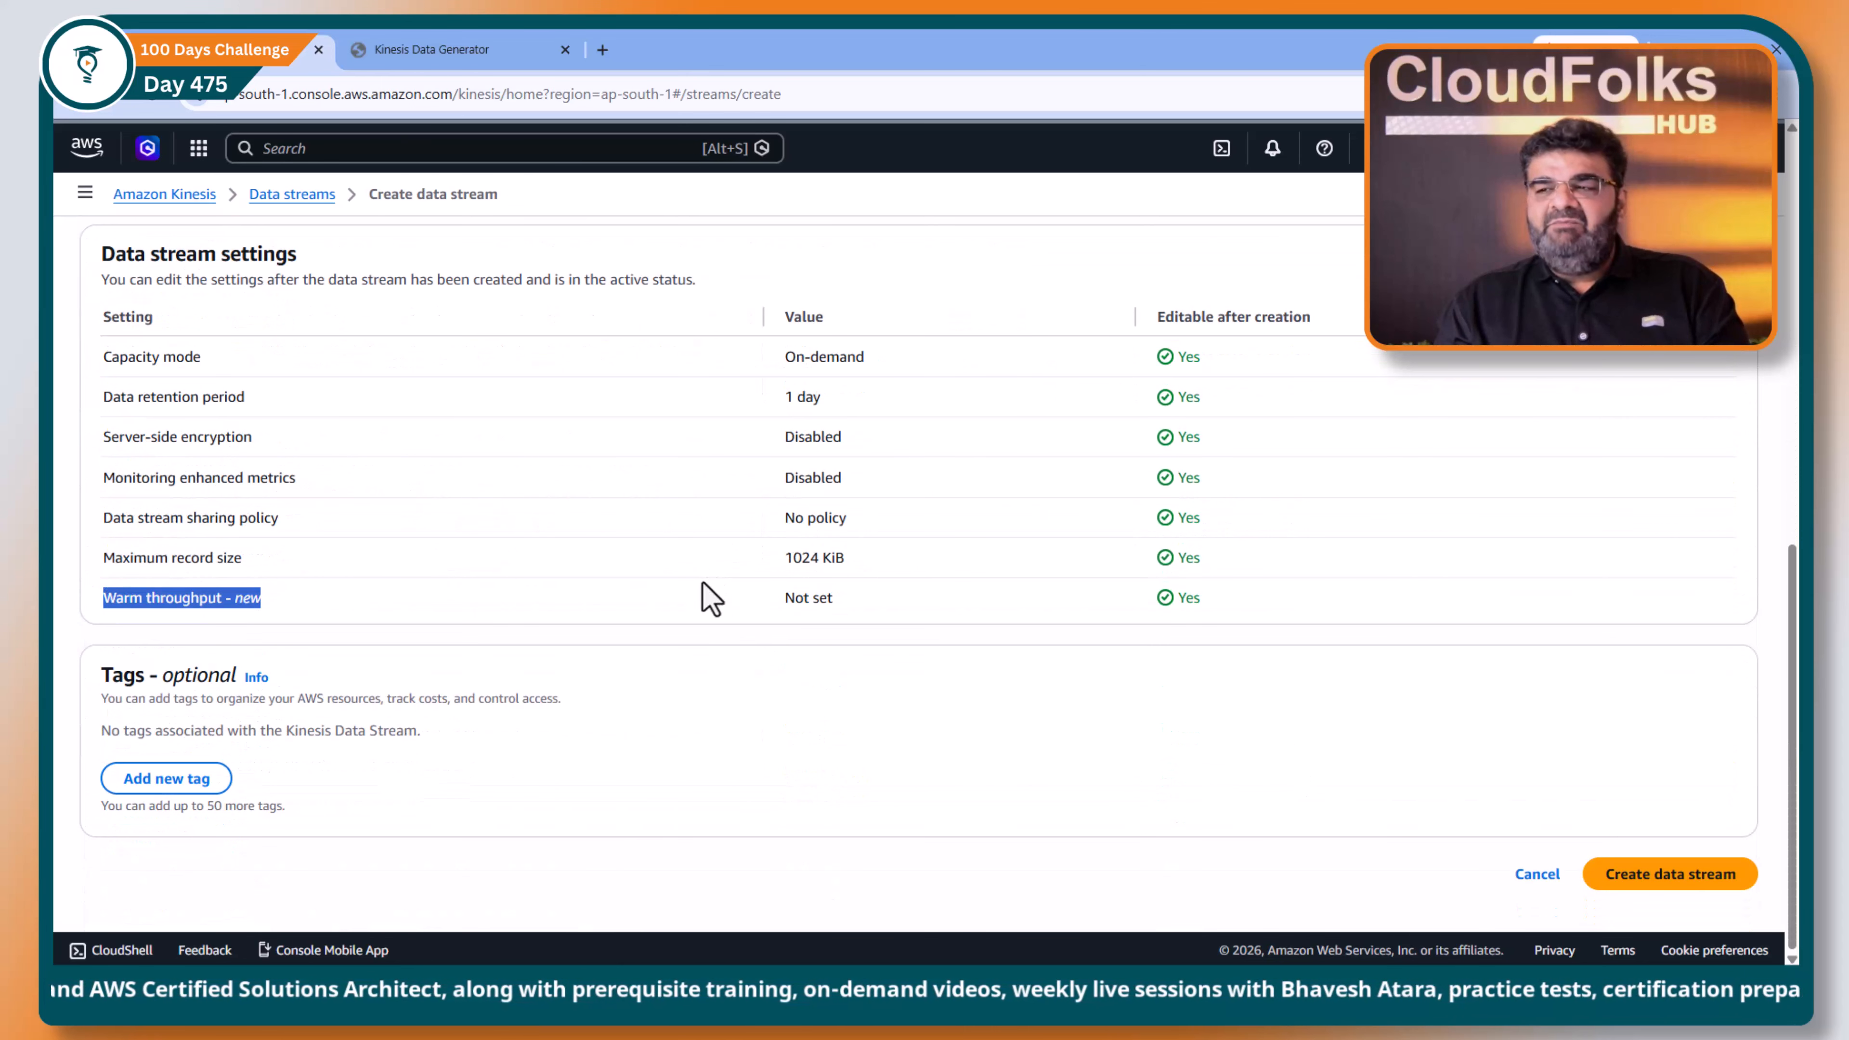
left_click(1647, 884)
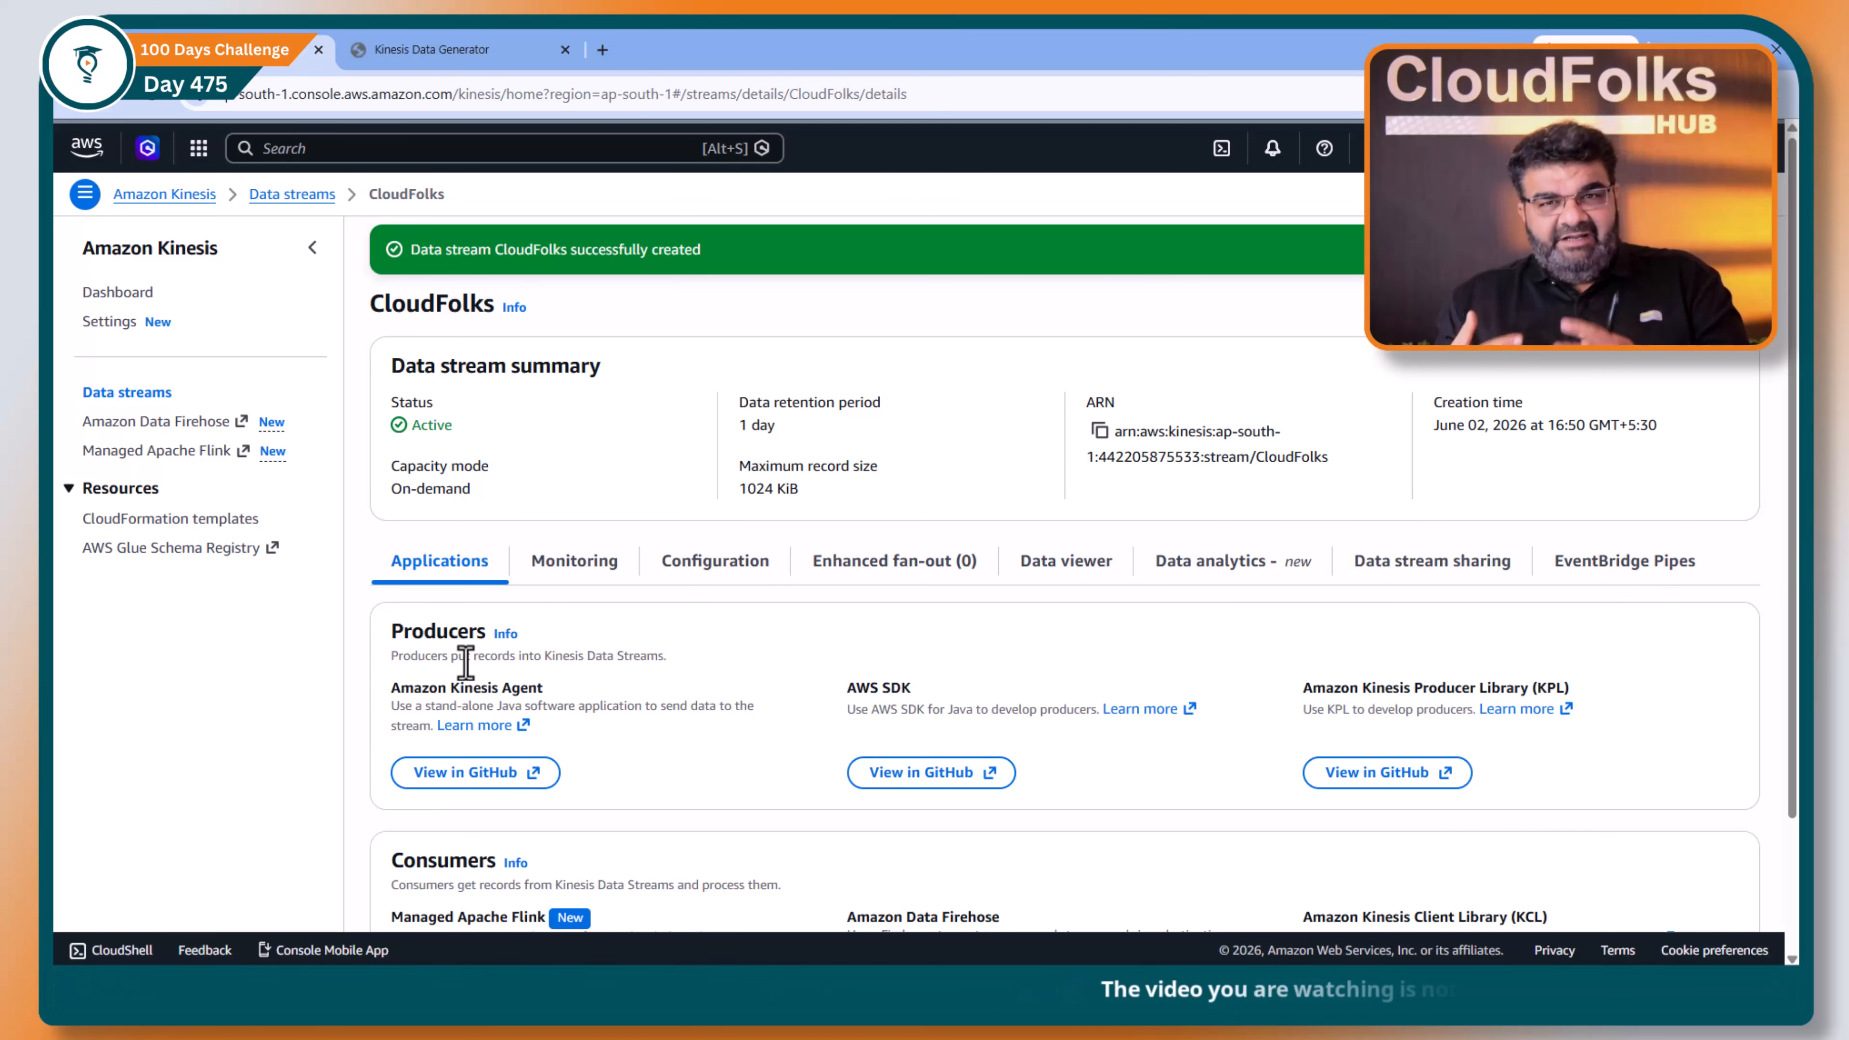
Switch to the Kinesis Data Generator help page and start creating a Cognito user with CloudFormation
scroll(466, 662, "down", 2)
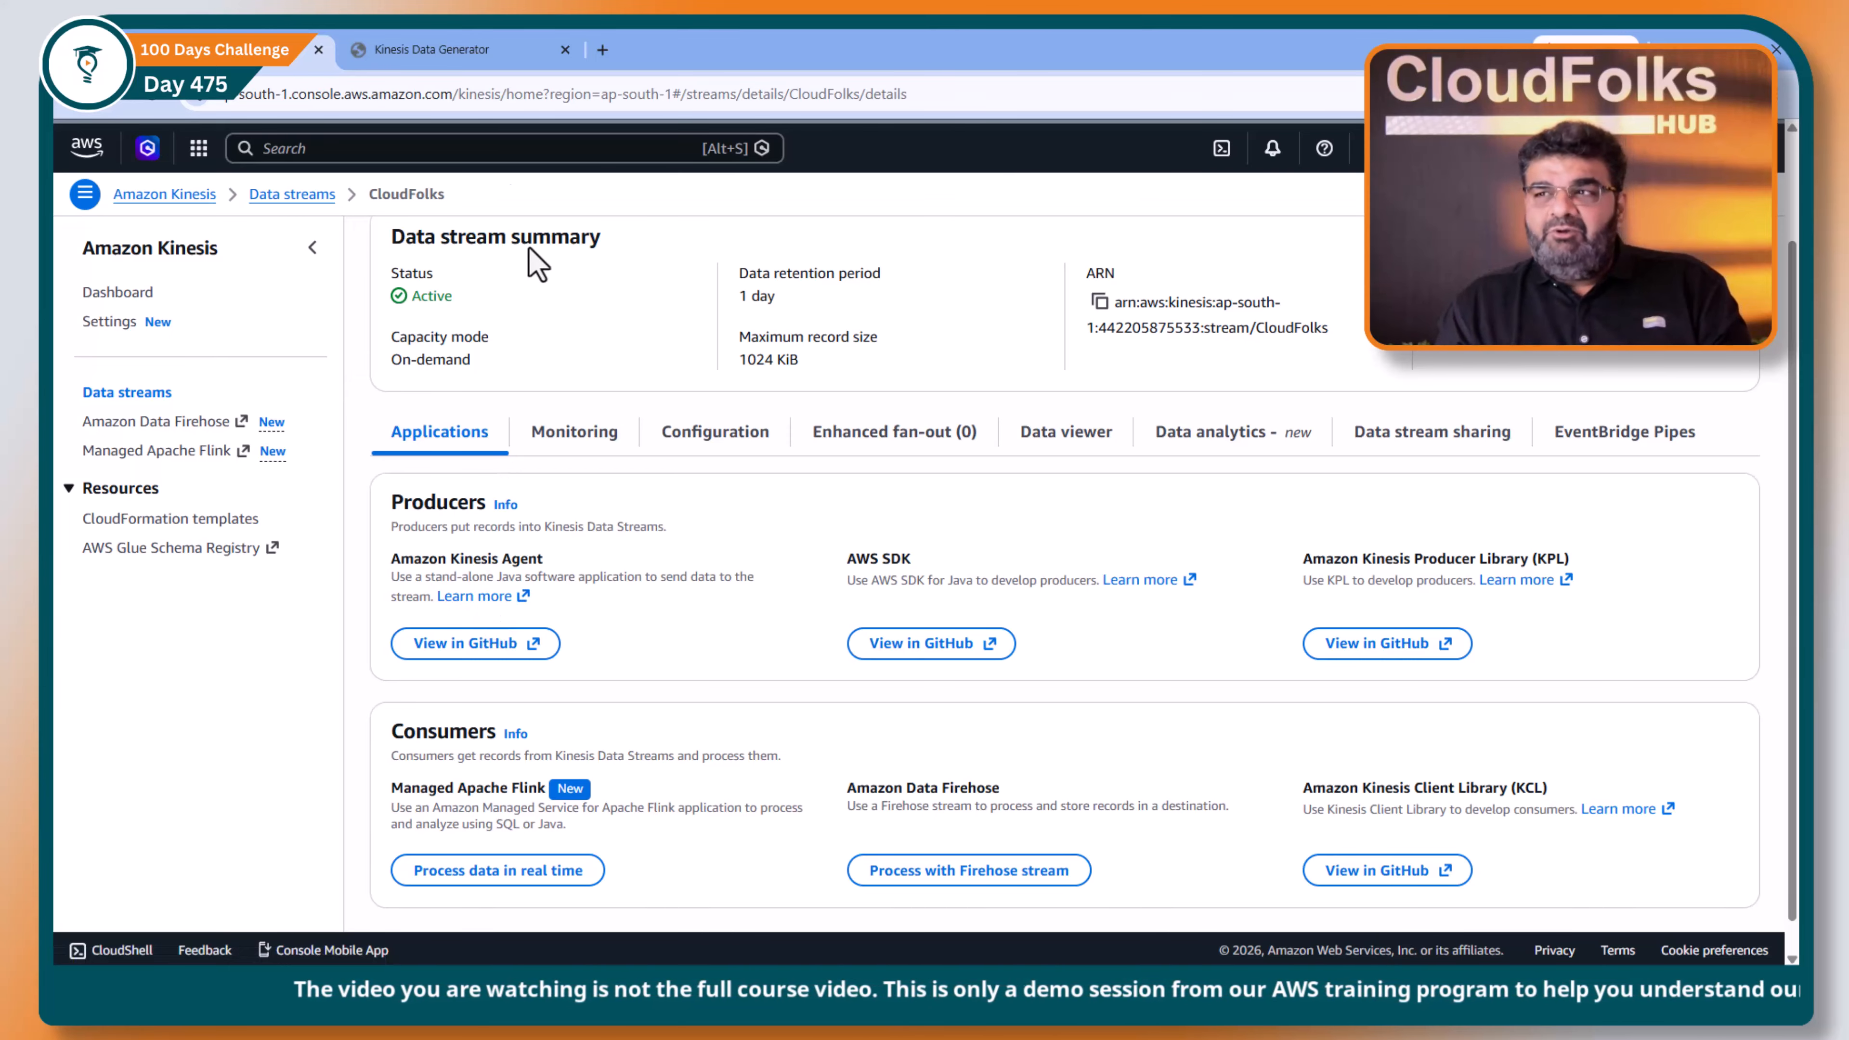
left_click(466, 50)
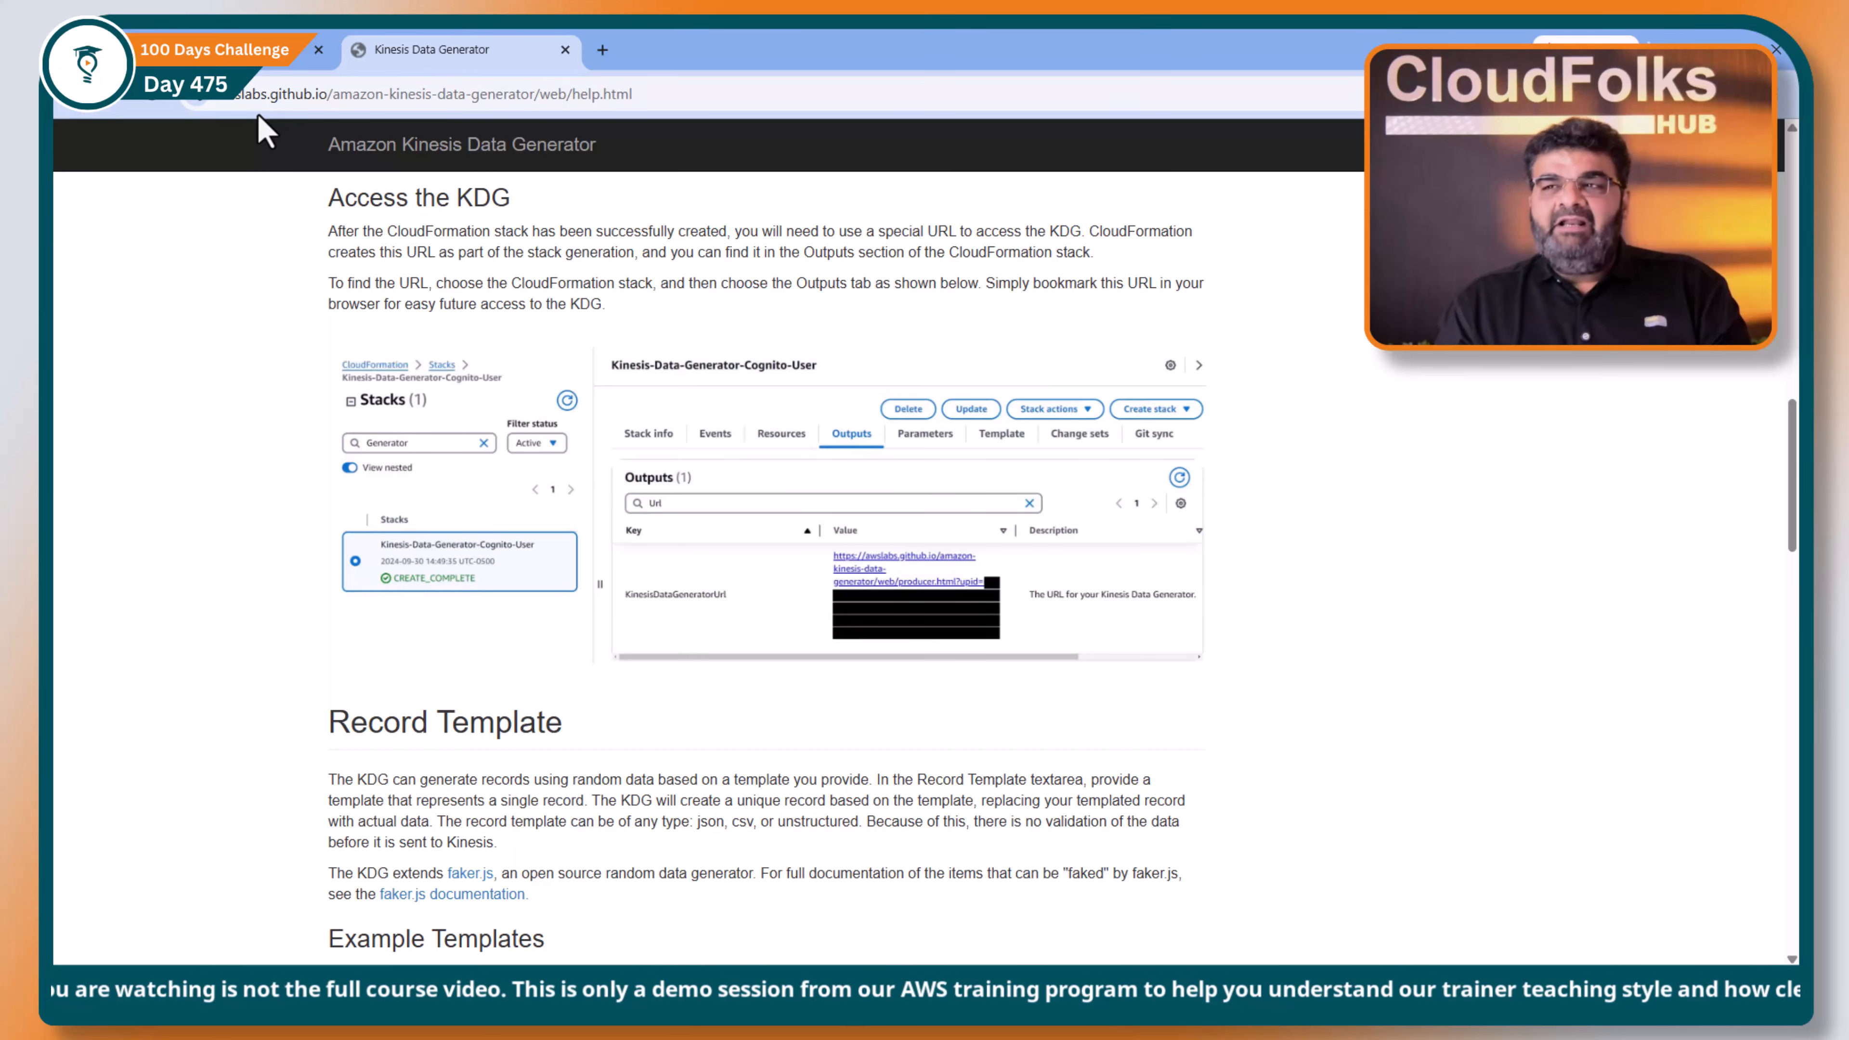
scroll(436, 506, "up", 2)
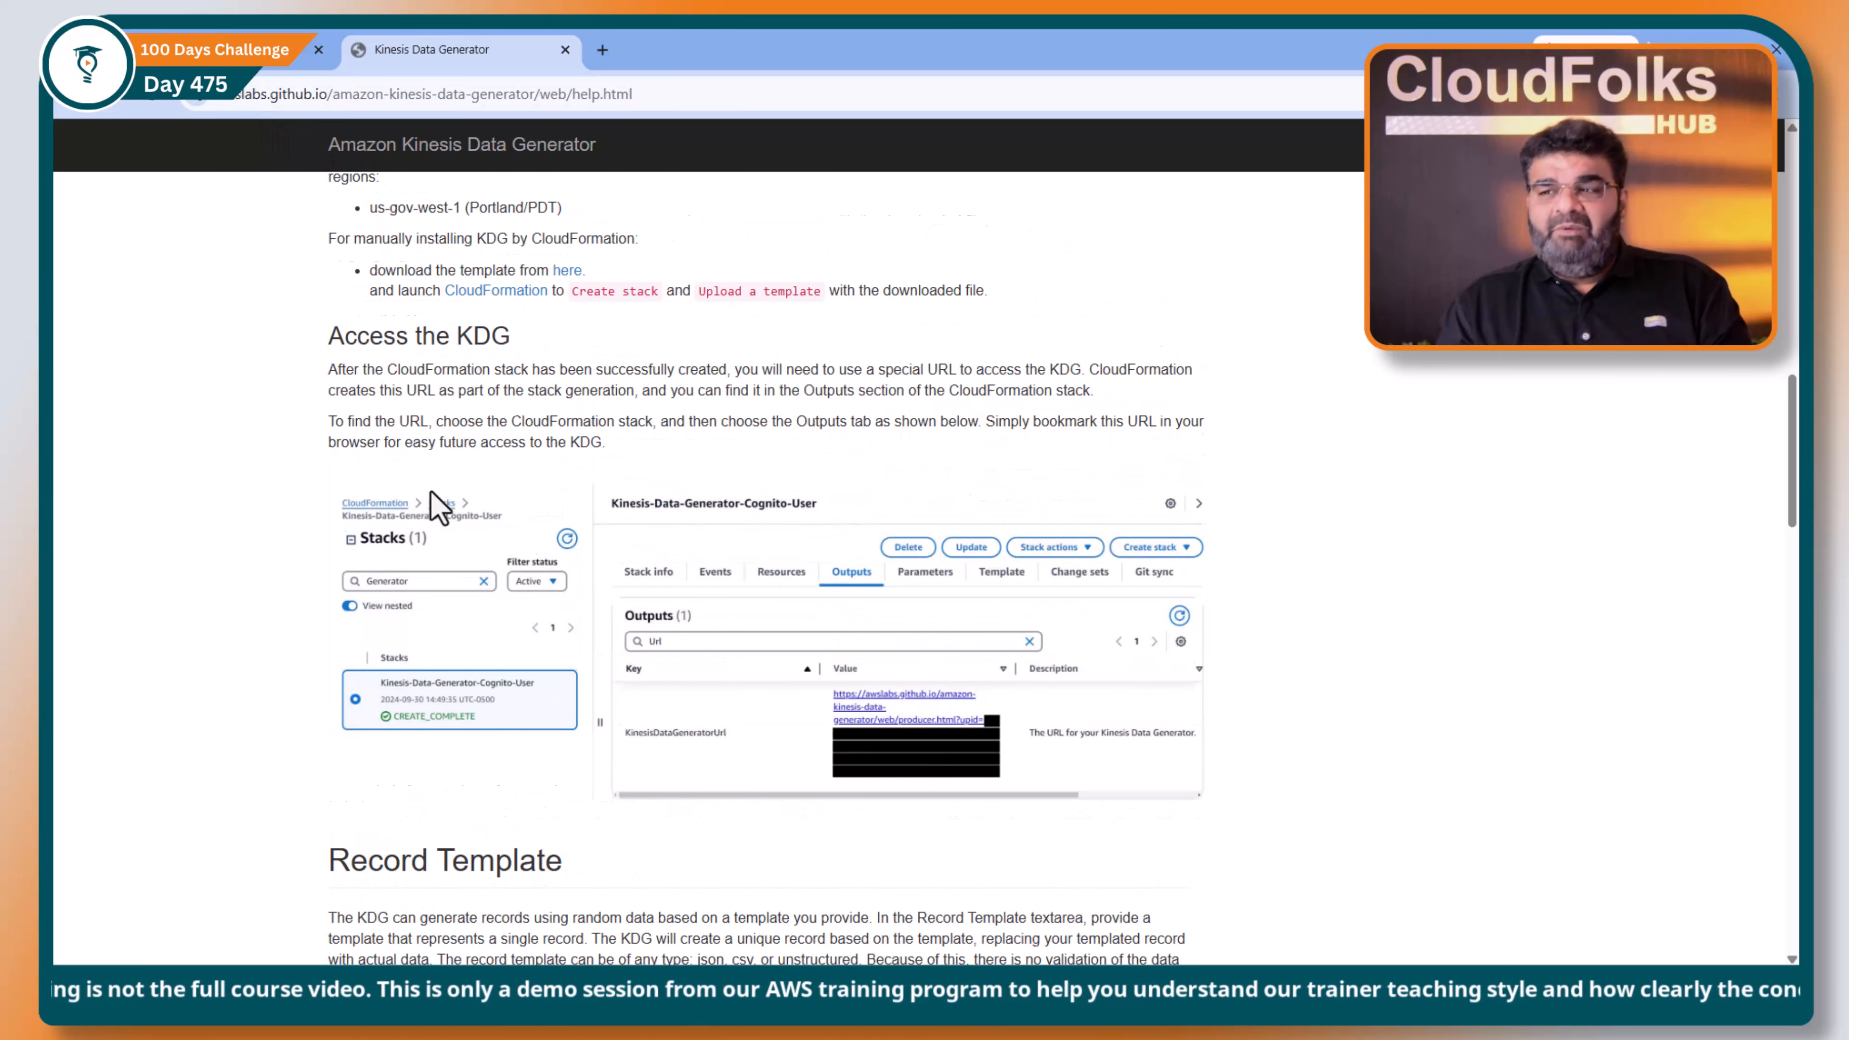
scroll(425, 510, "up", 9)
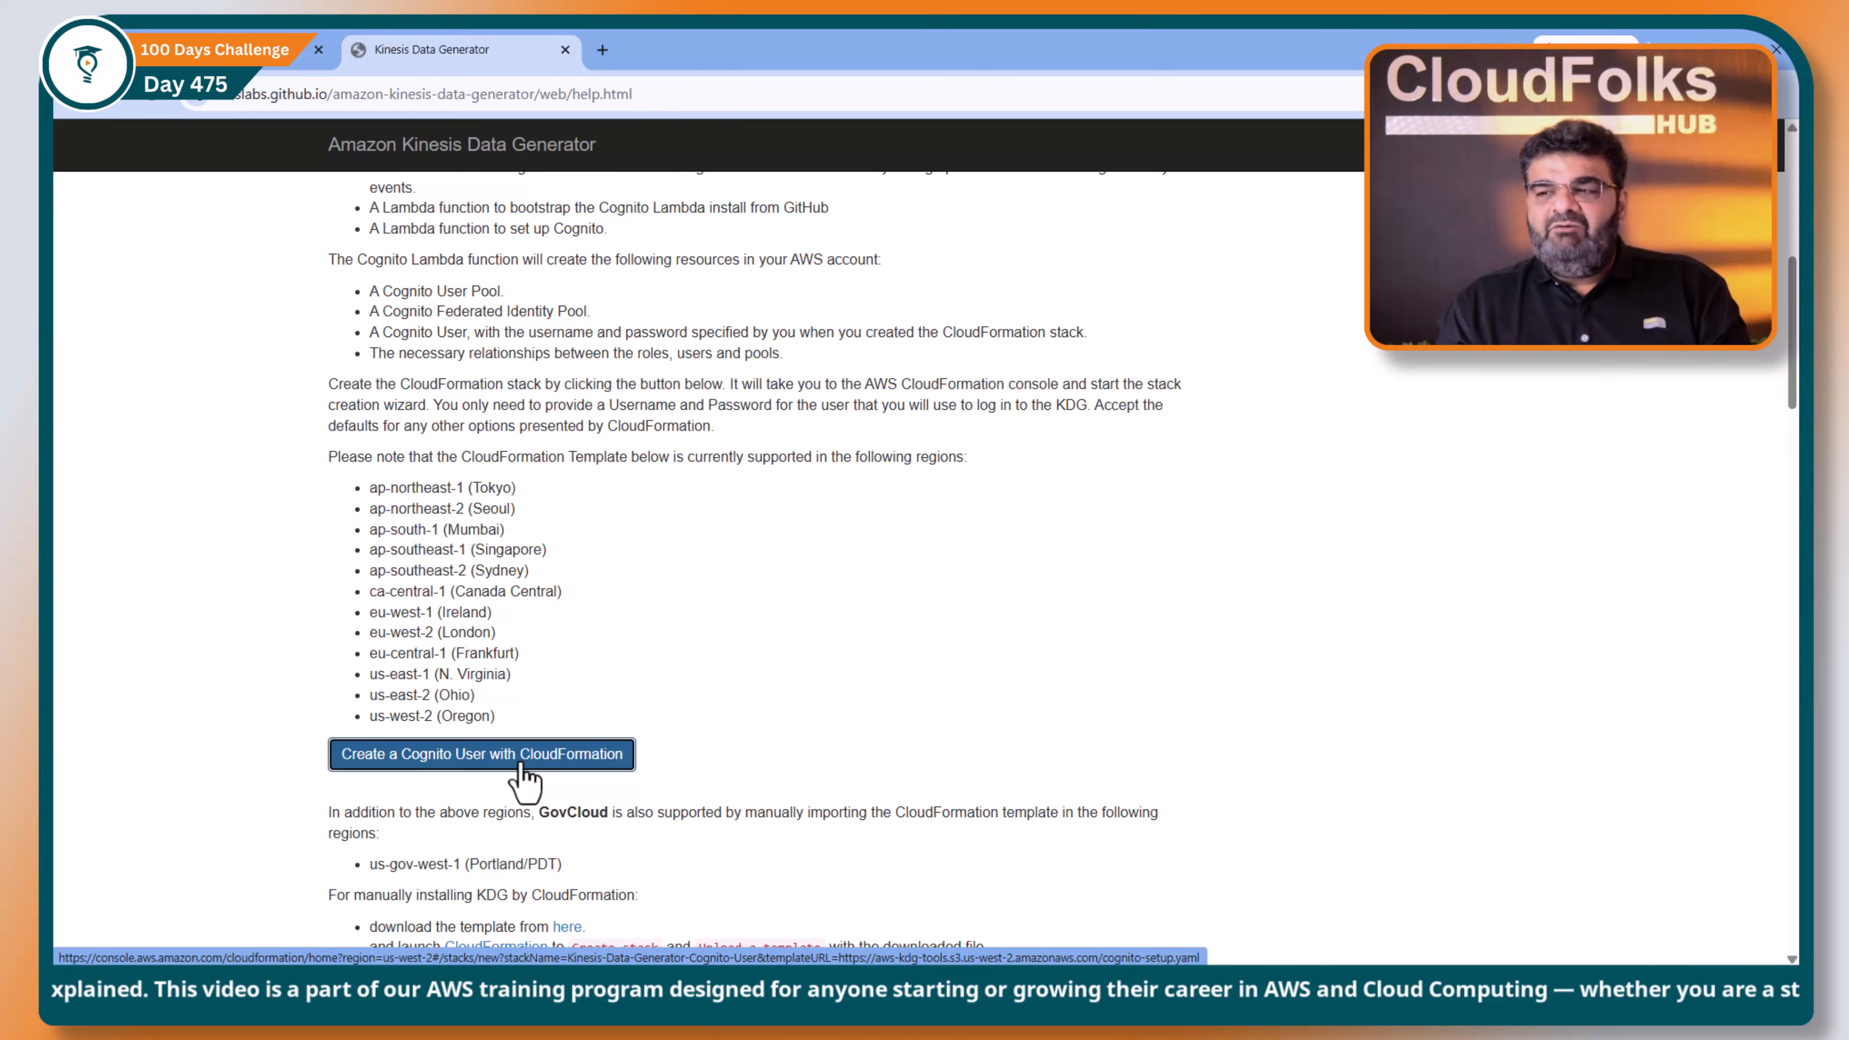
left_click(521, 764)
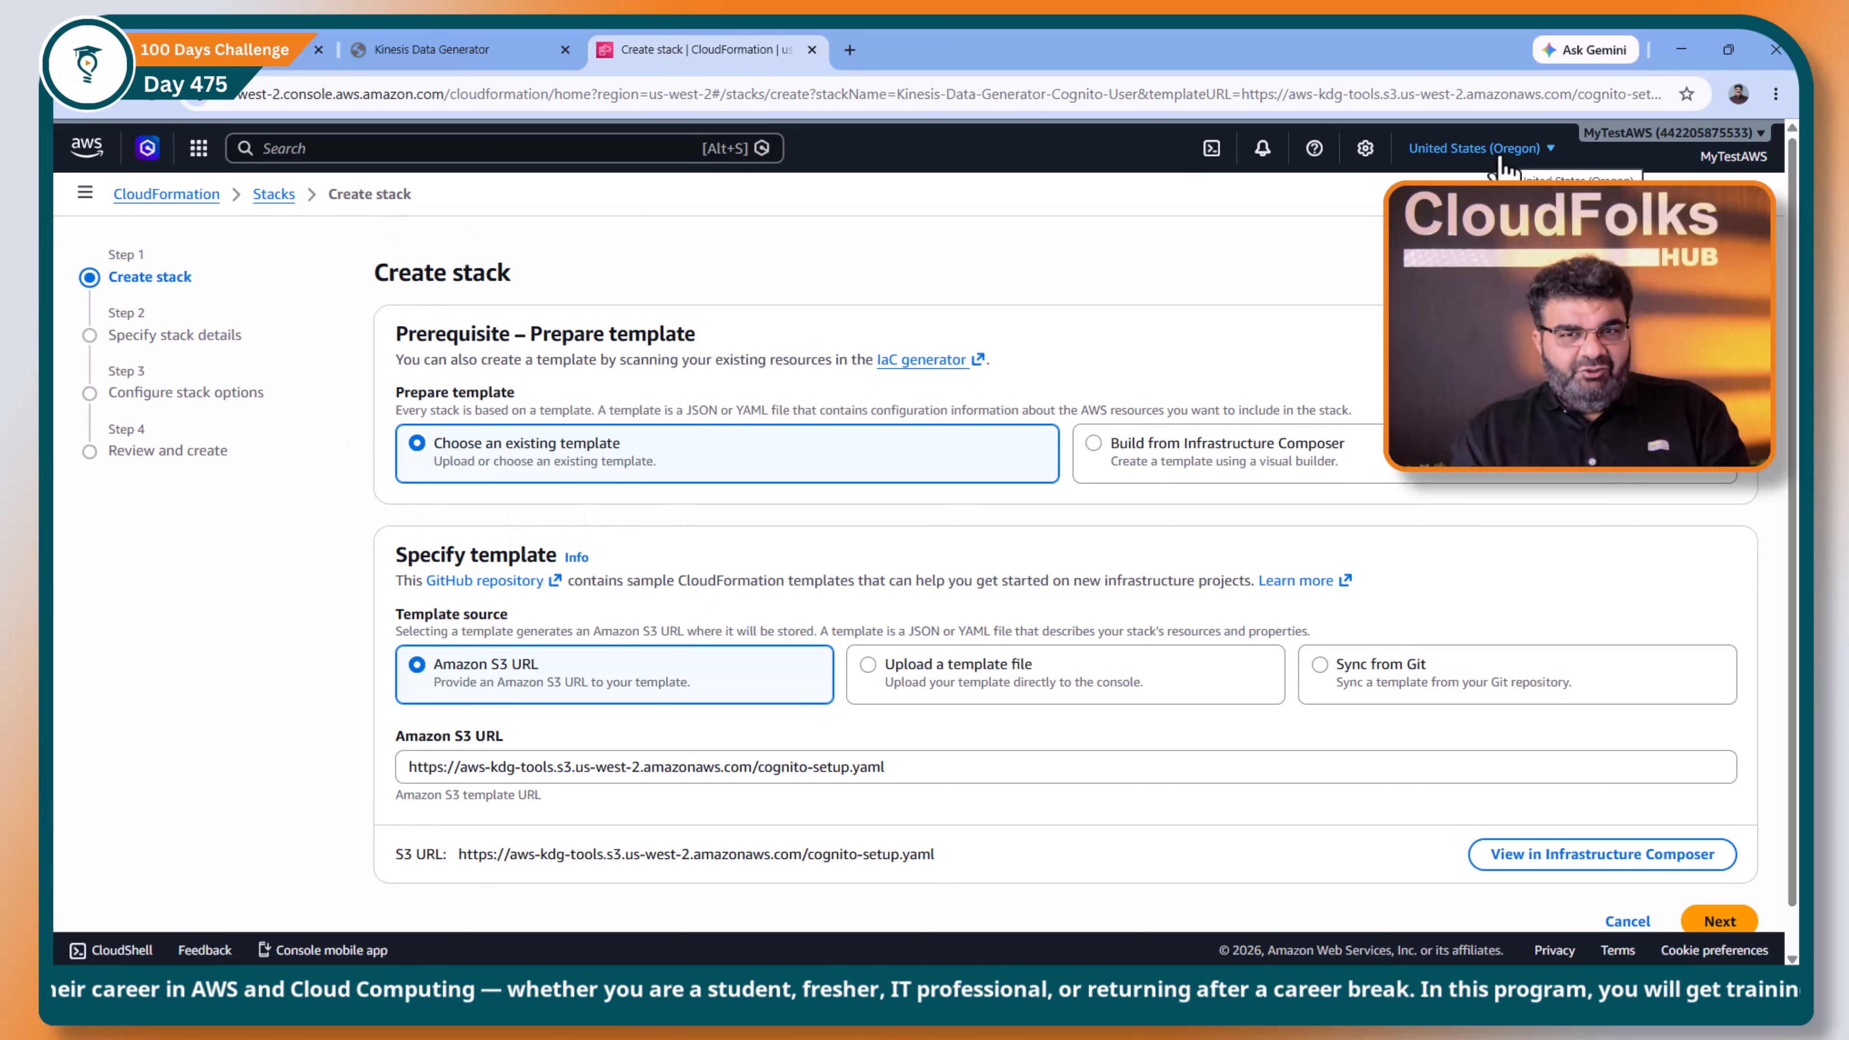
Check the region of the Kinesis data stream, and continue the stack creation with the prefilled Amazon S3 template URL
left_click(280, 51)
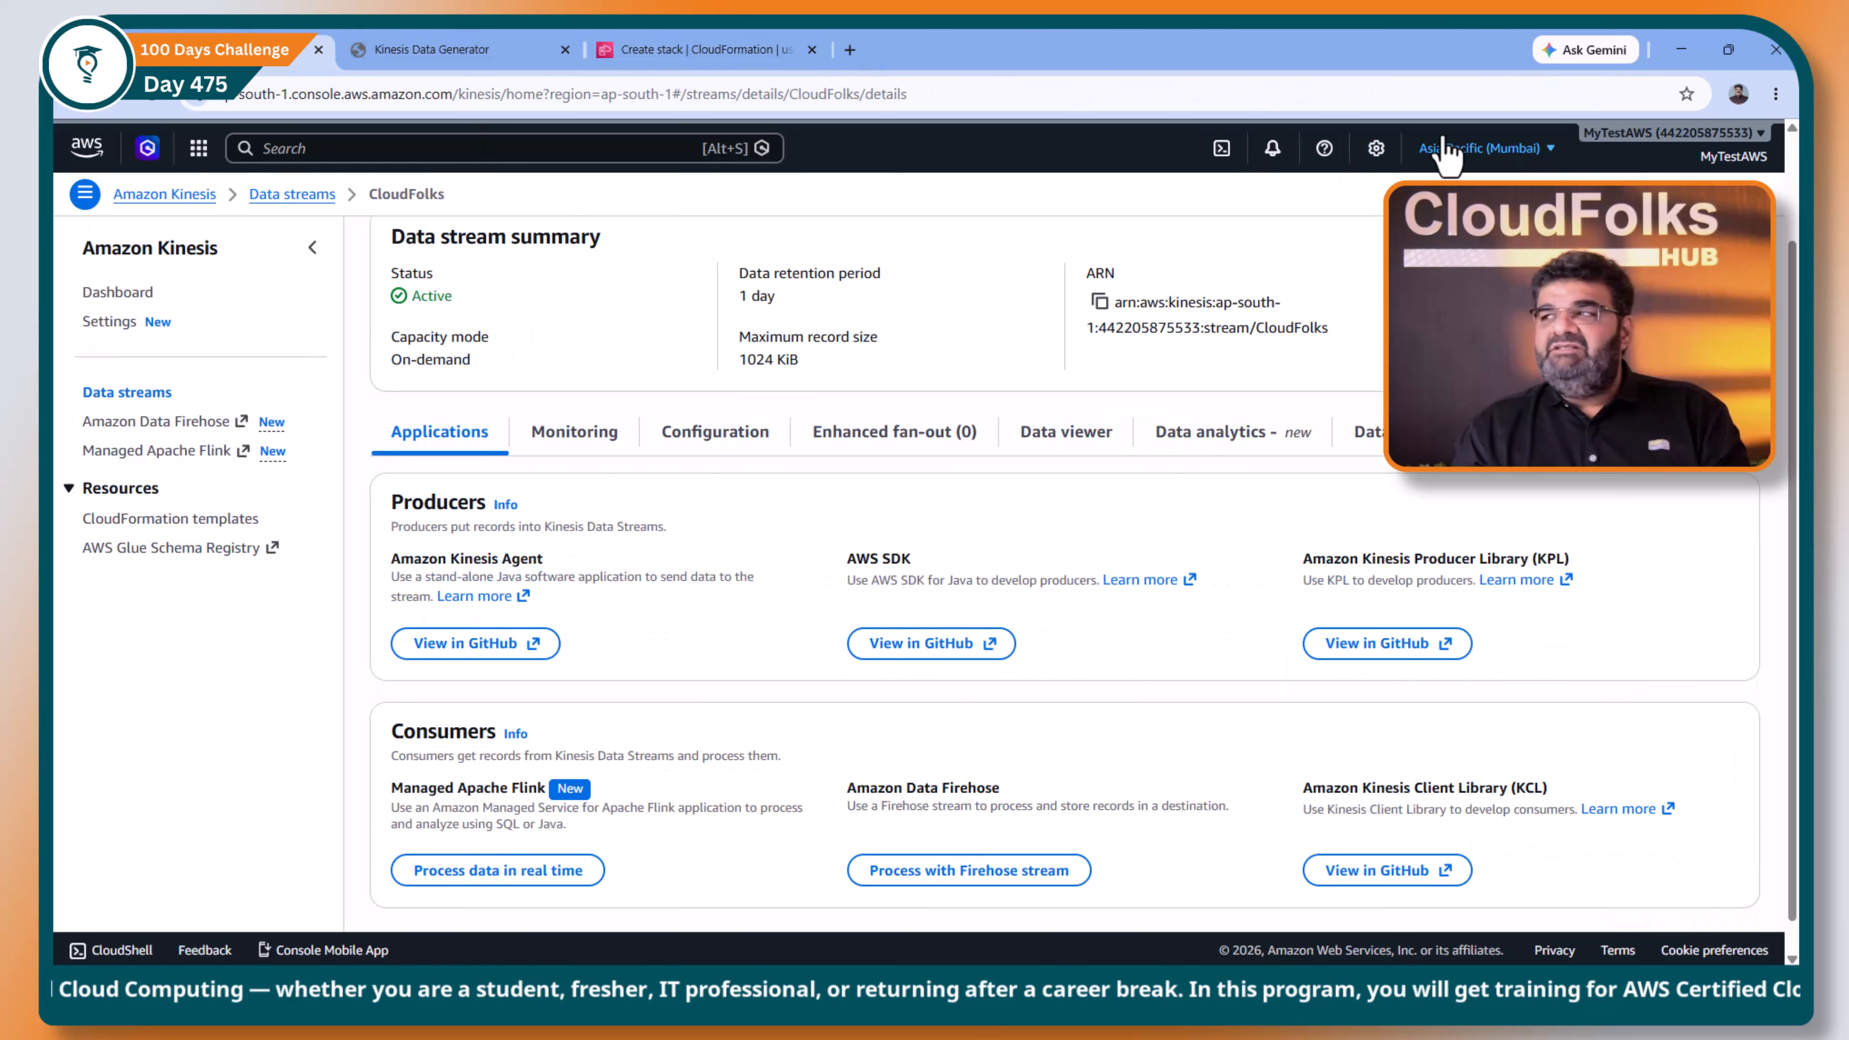
left_click(659, 48)
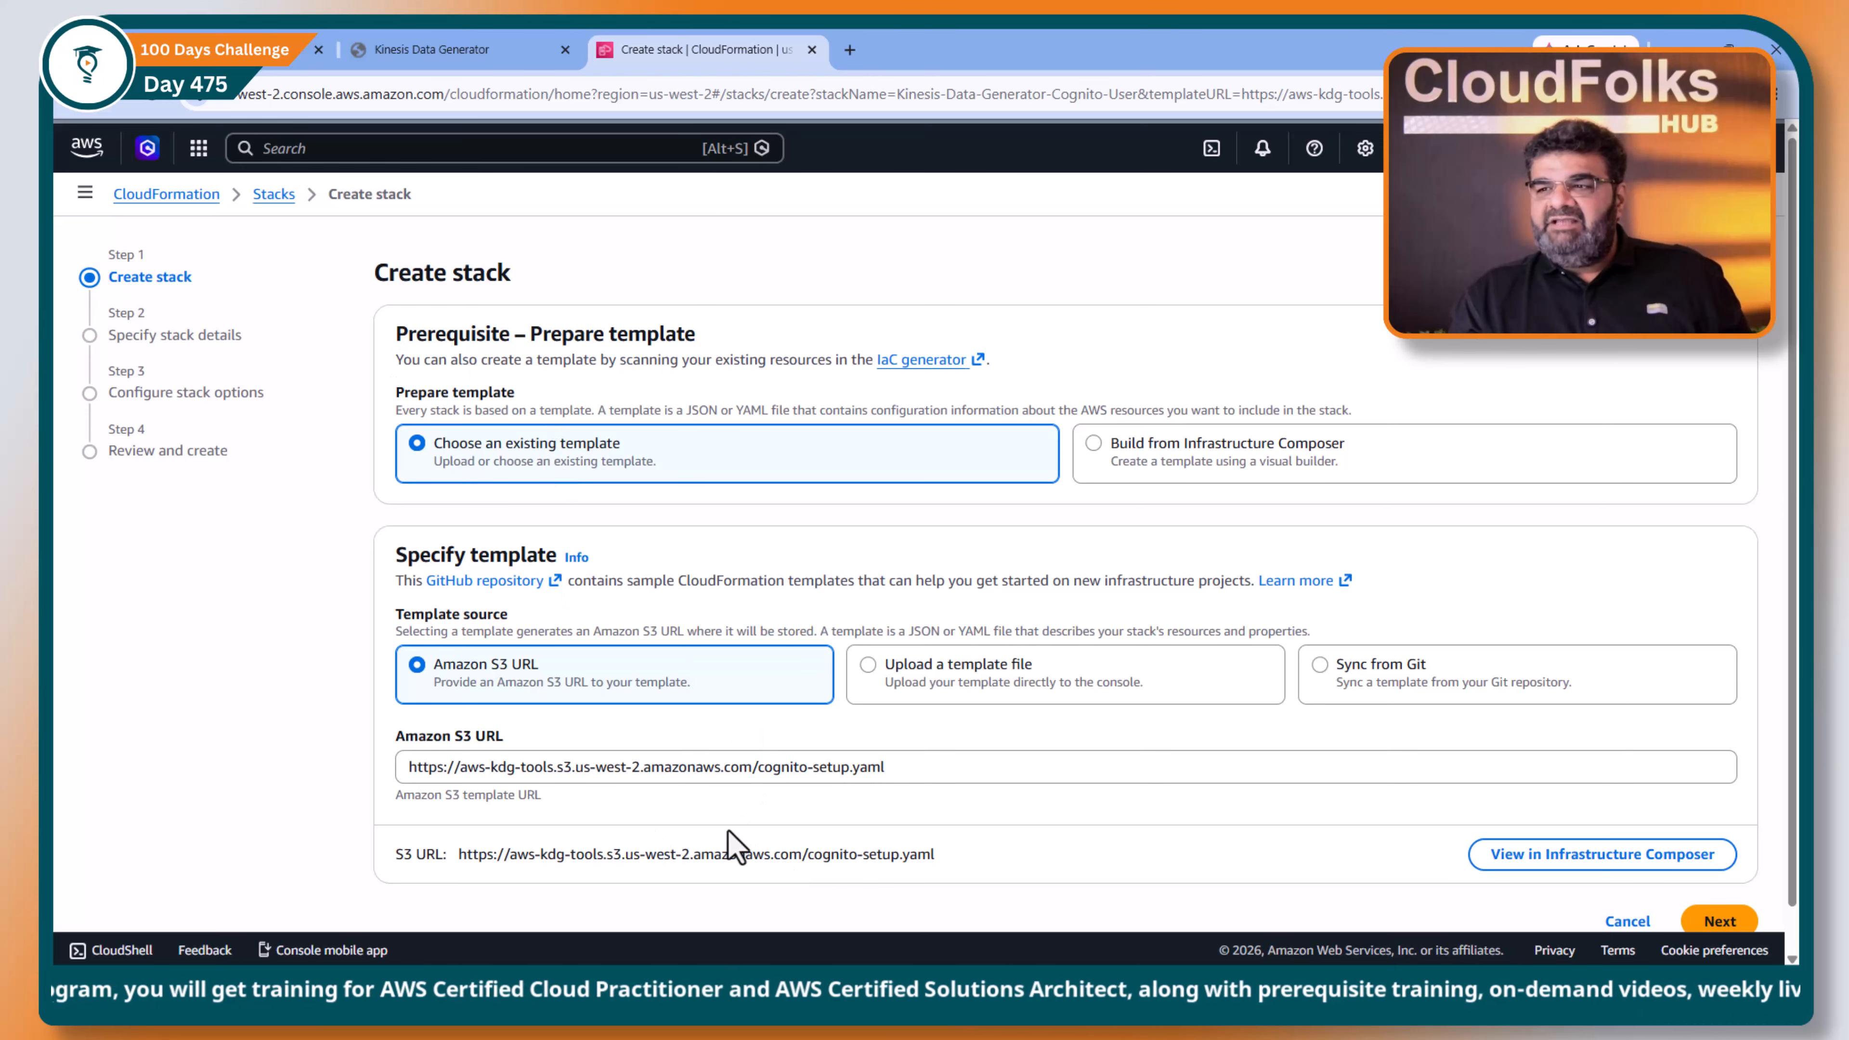
scroll(790, 676, "down", 1)
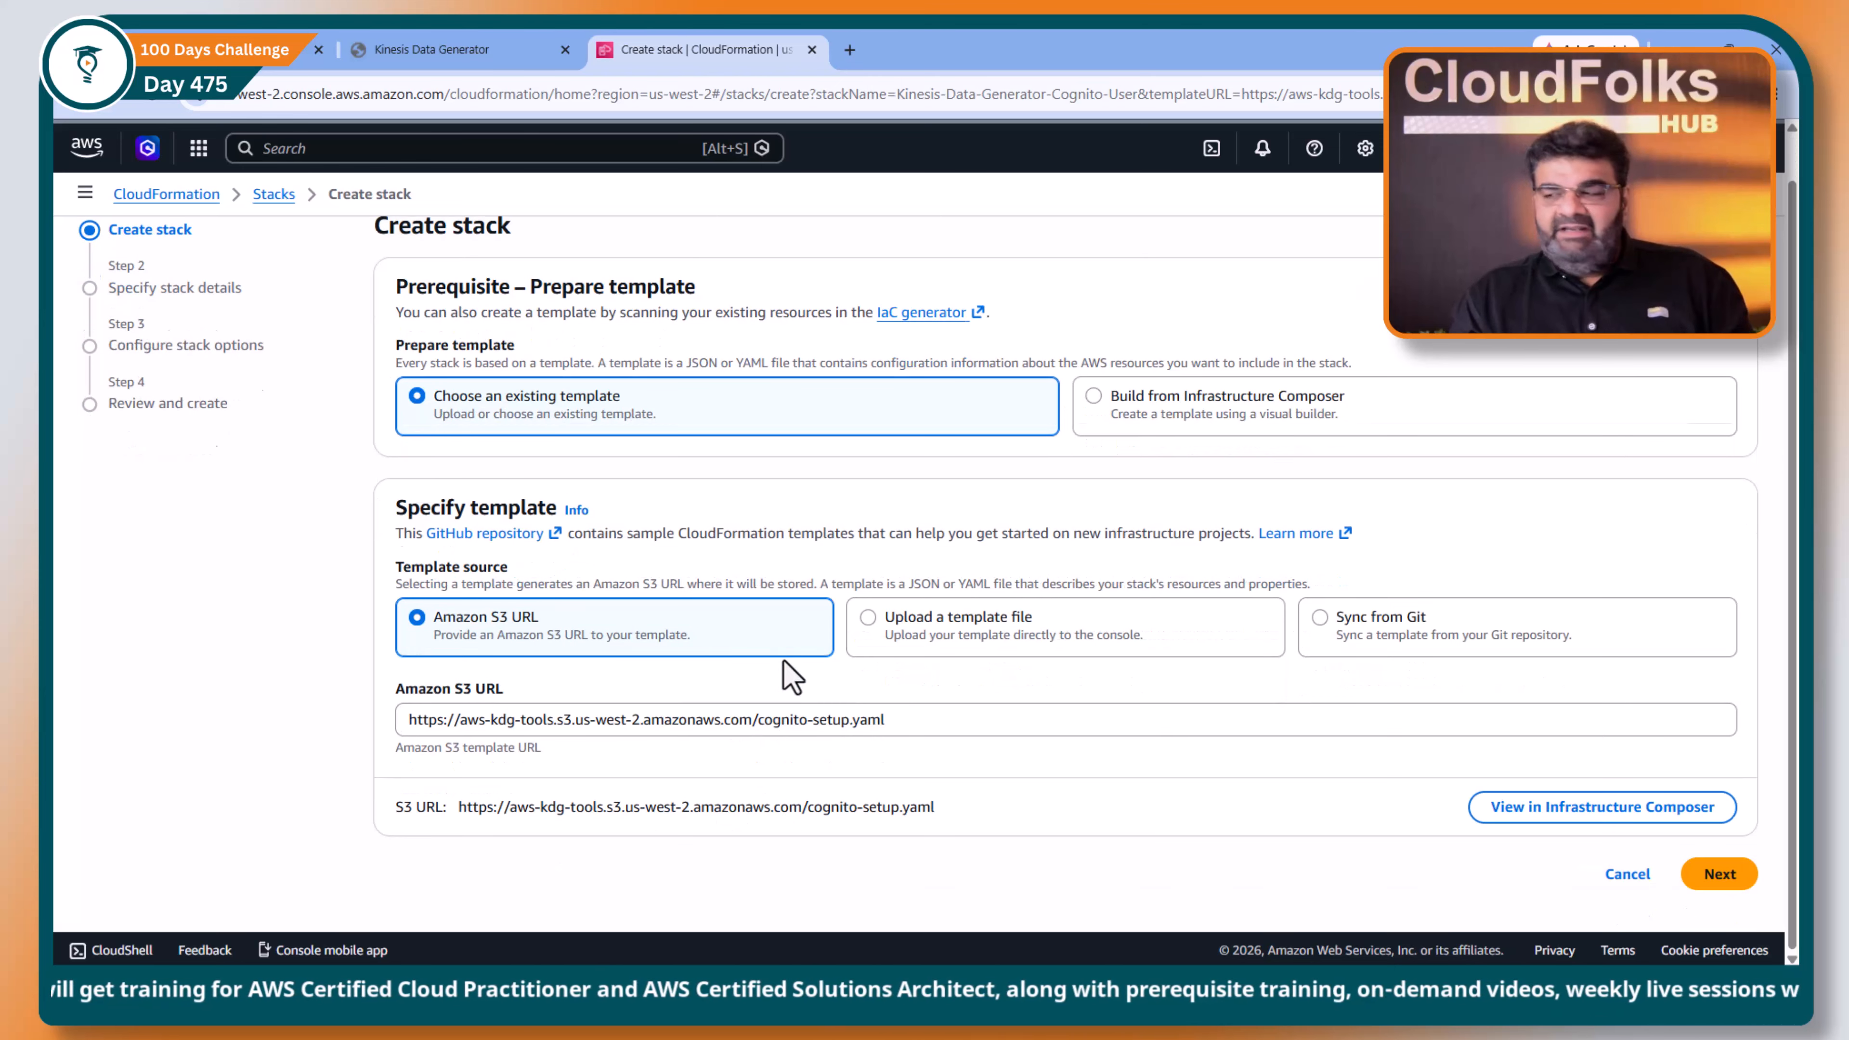
left_click(1729, 880)
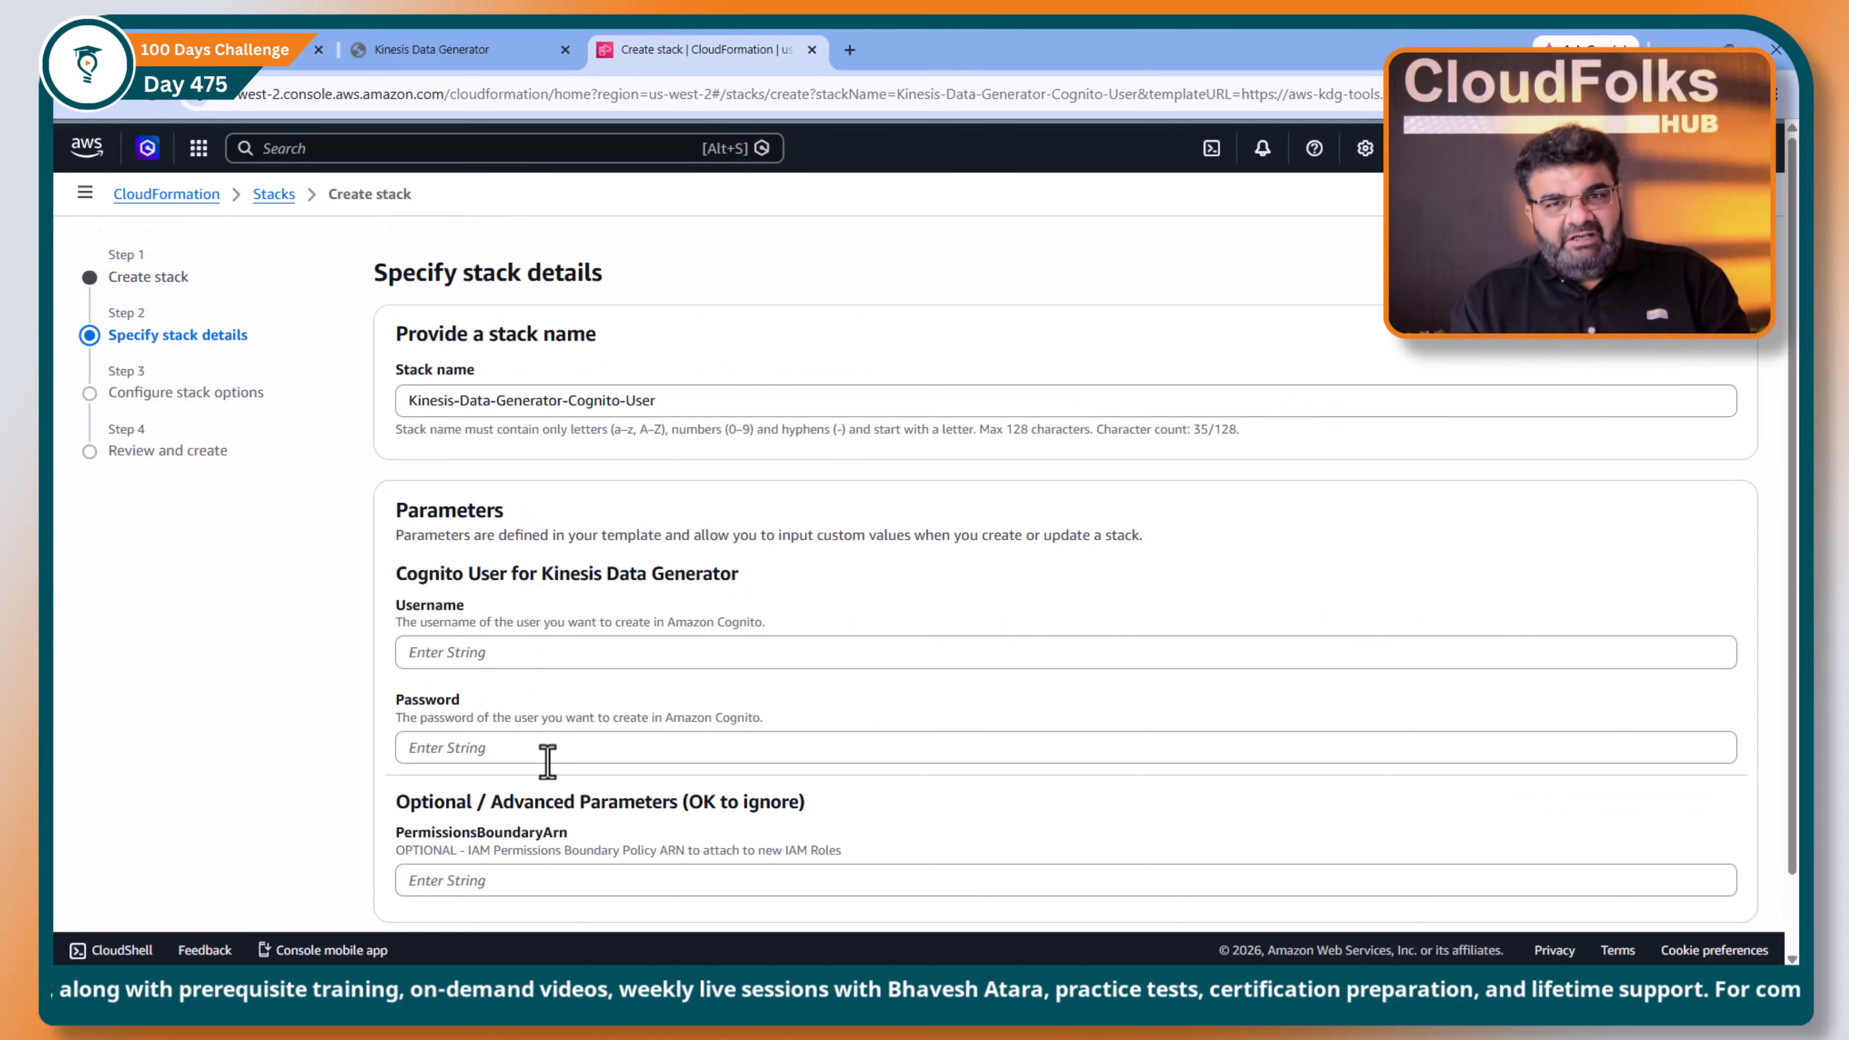
Enter the username of the Cognito user in the stack parameters
left_click(552, 652)
type("b")
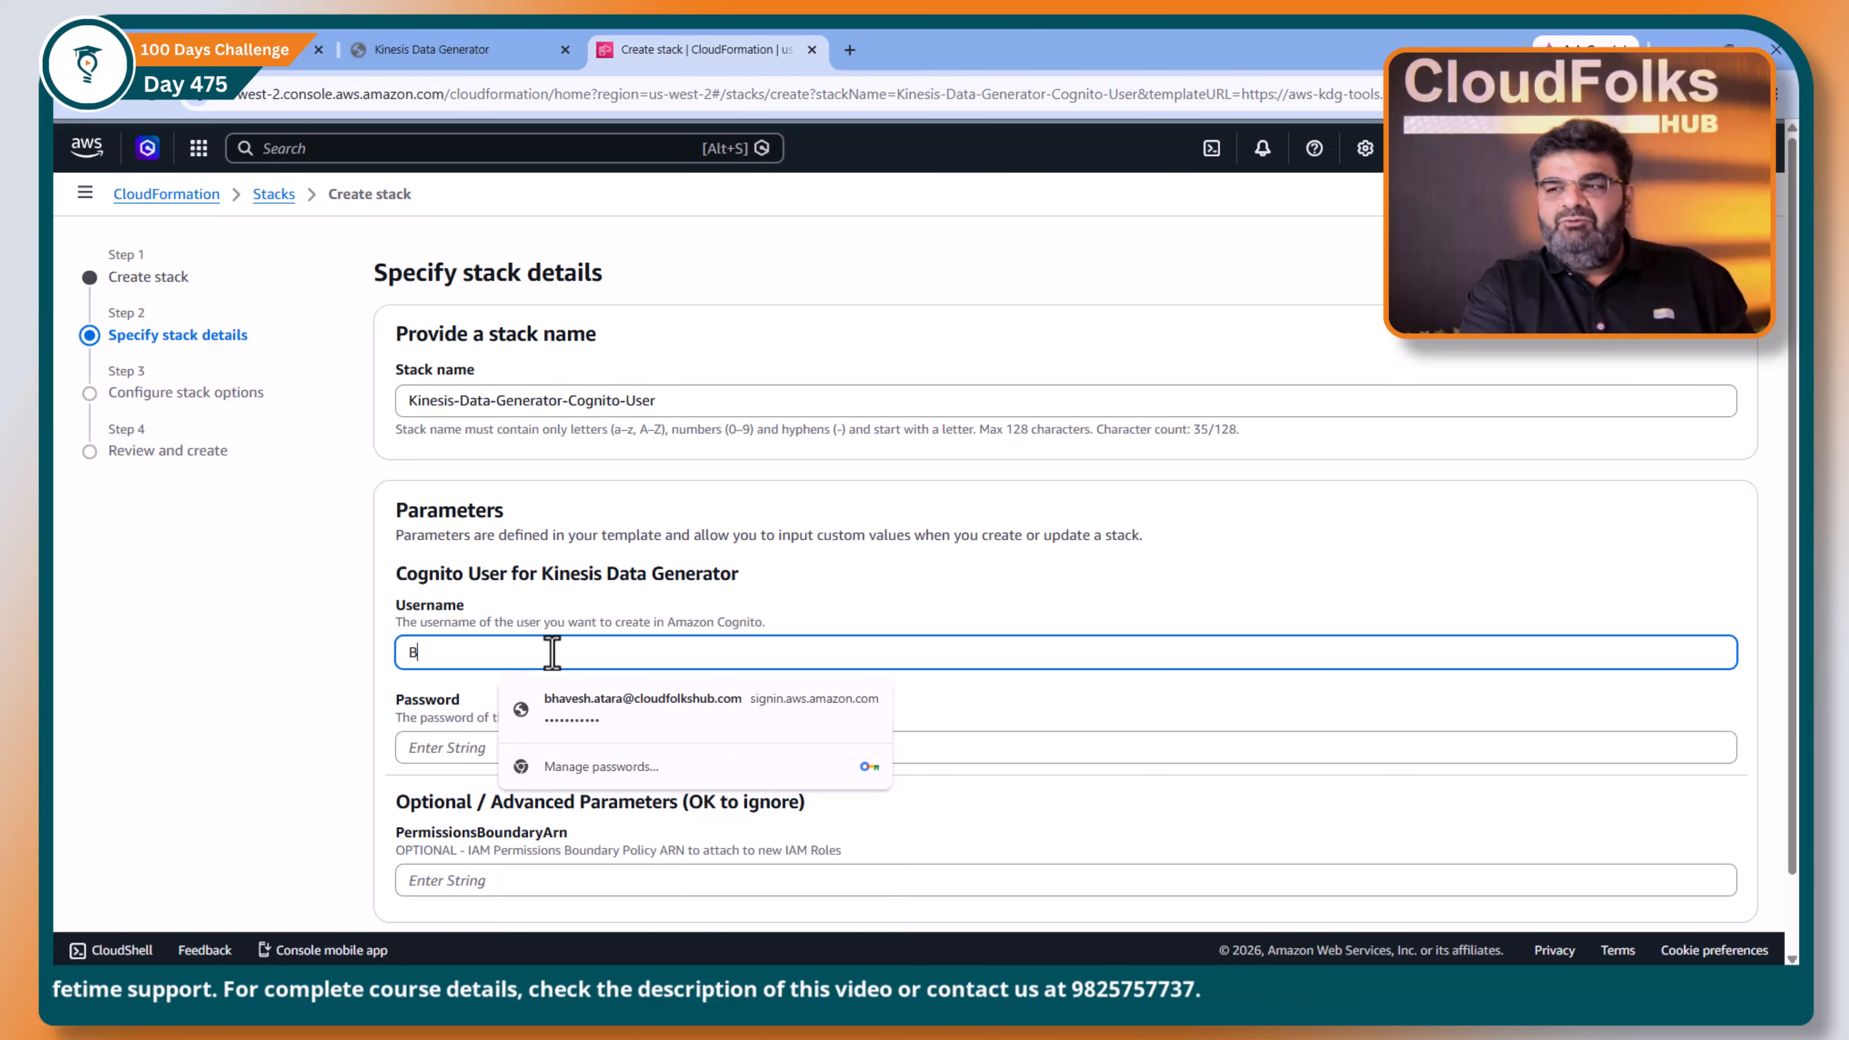
type("havesh")
key("Tab")
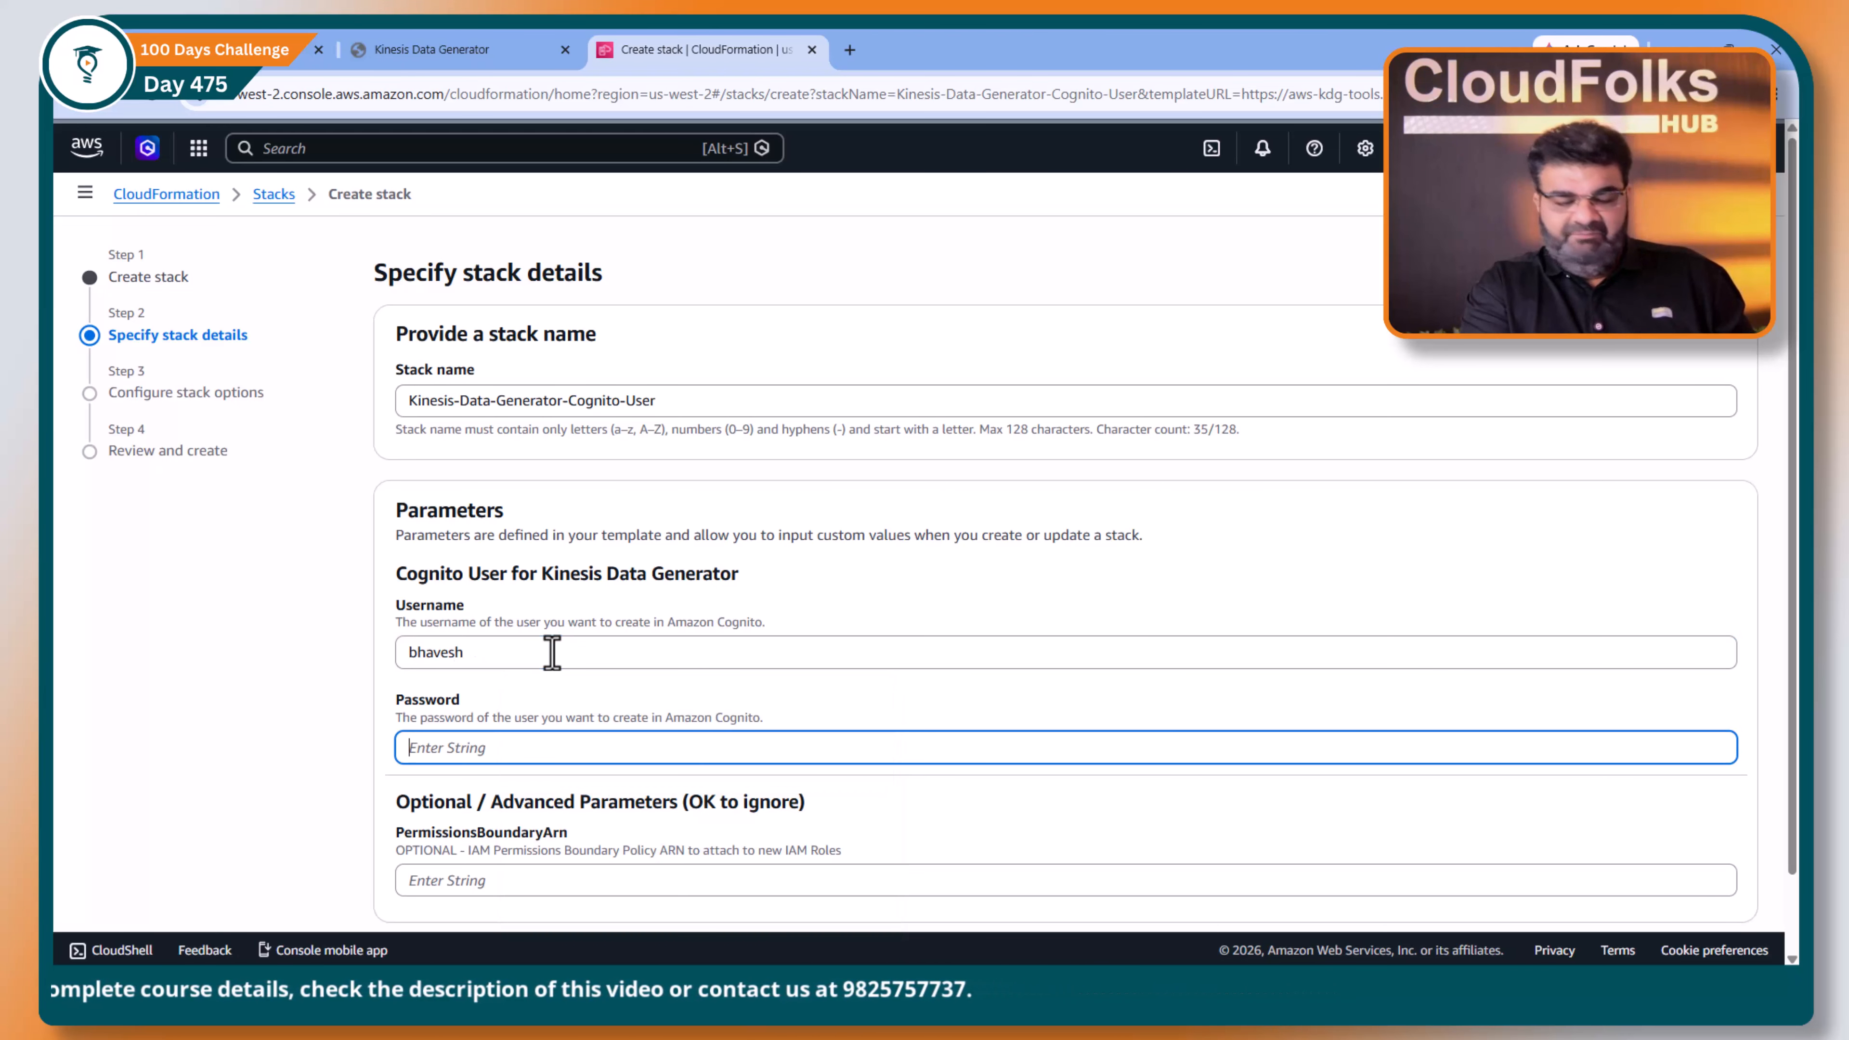
Enter the Cognito user's password and continue to the stack options
key("BackSpace")
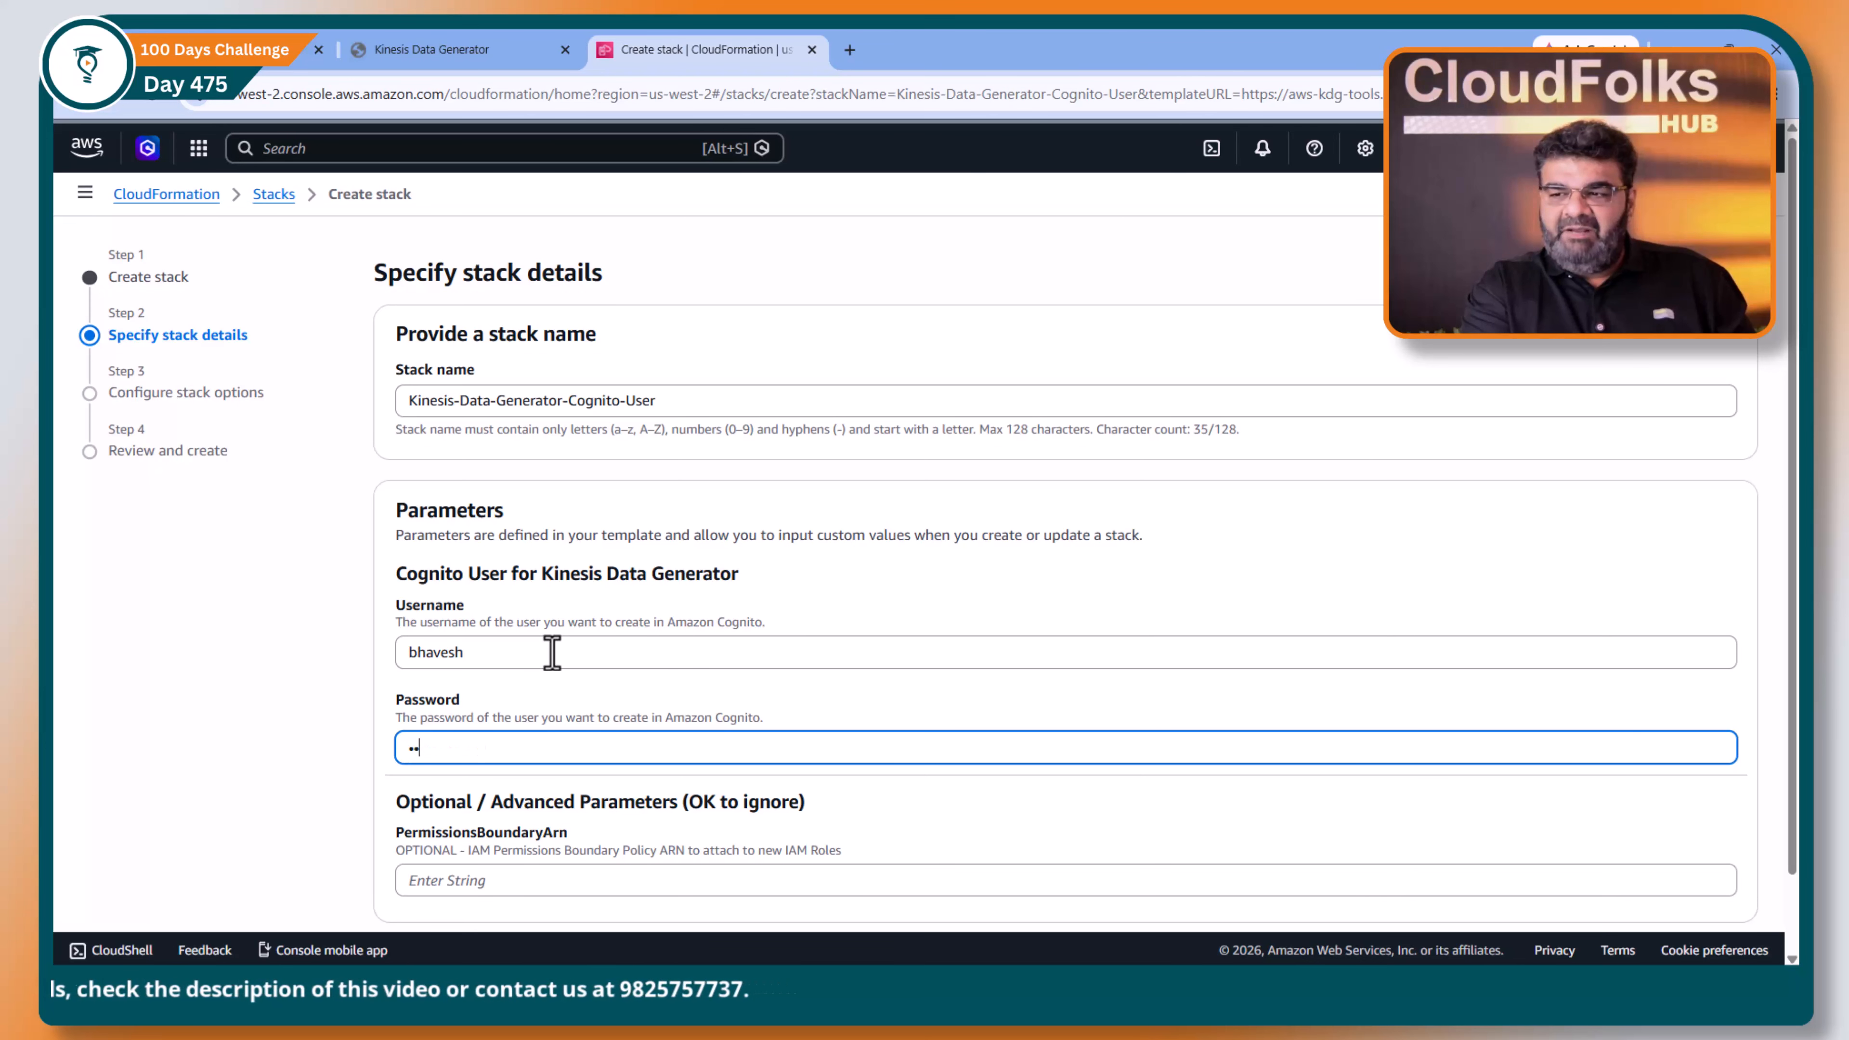
key("BackSpace")
key("BackSpace")
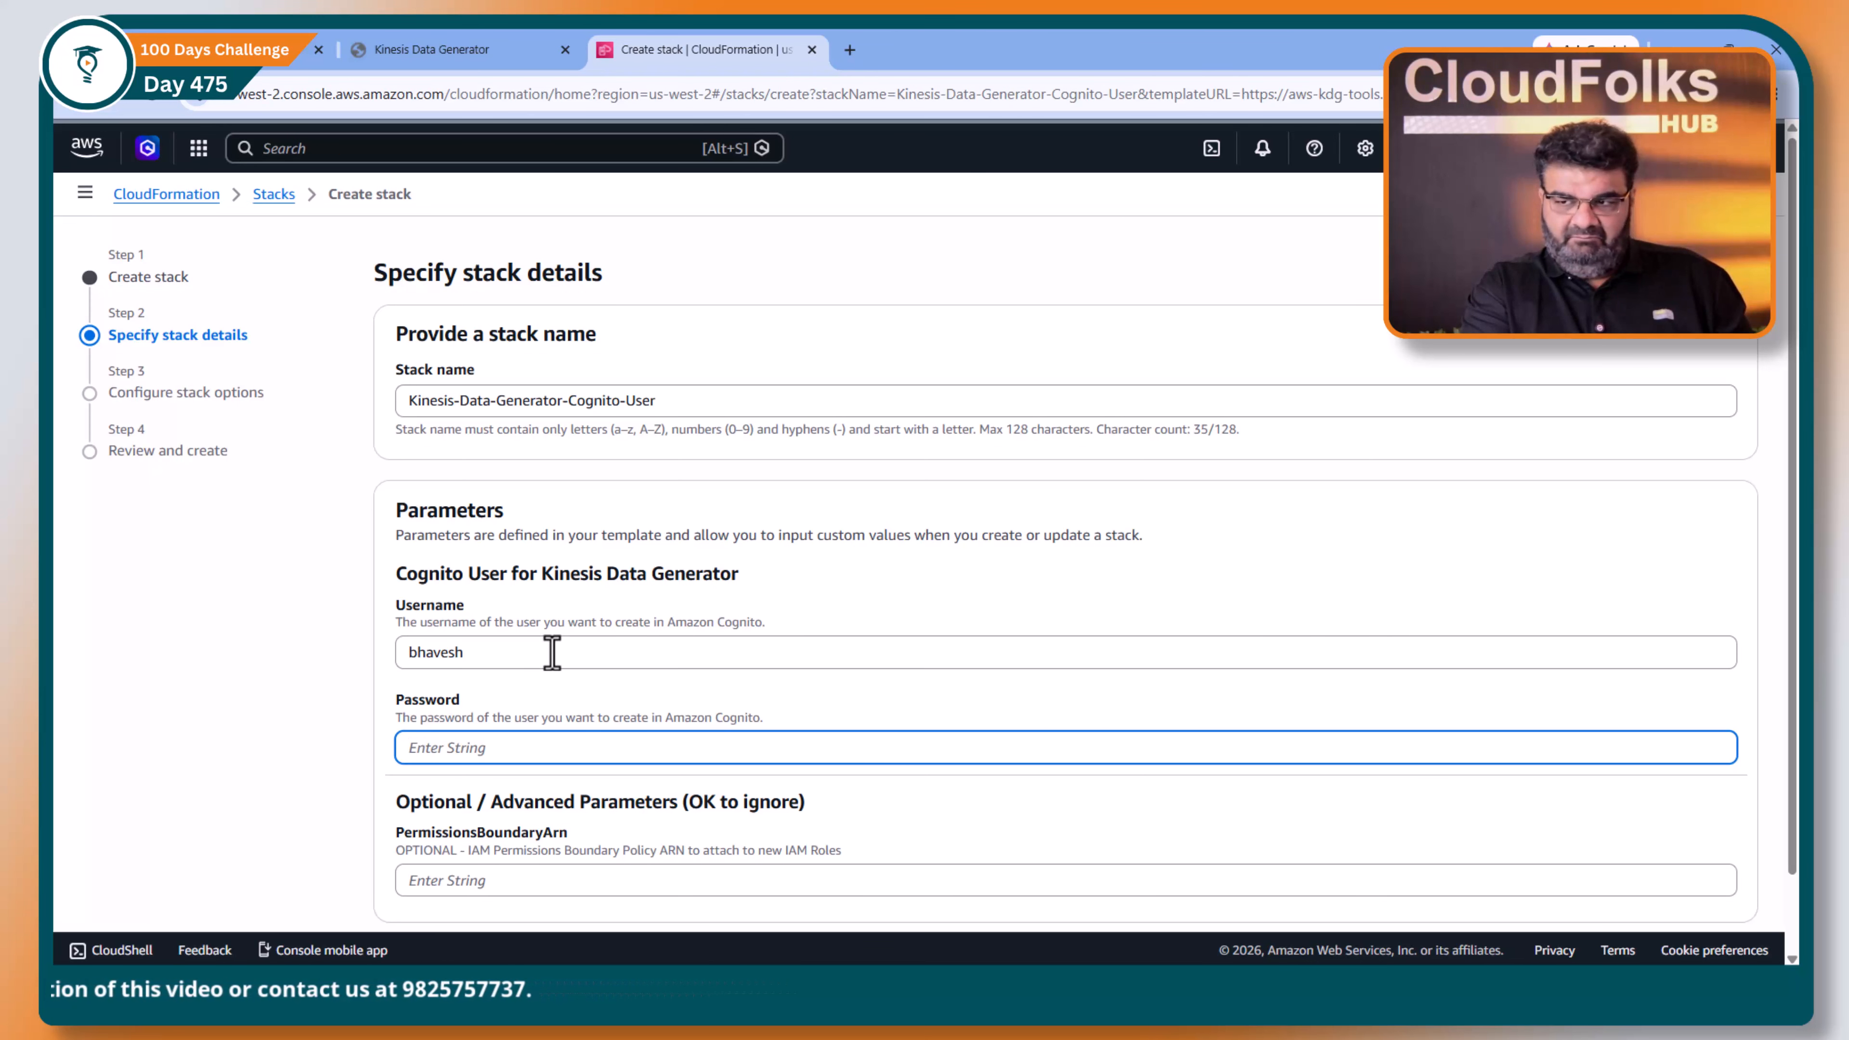
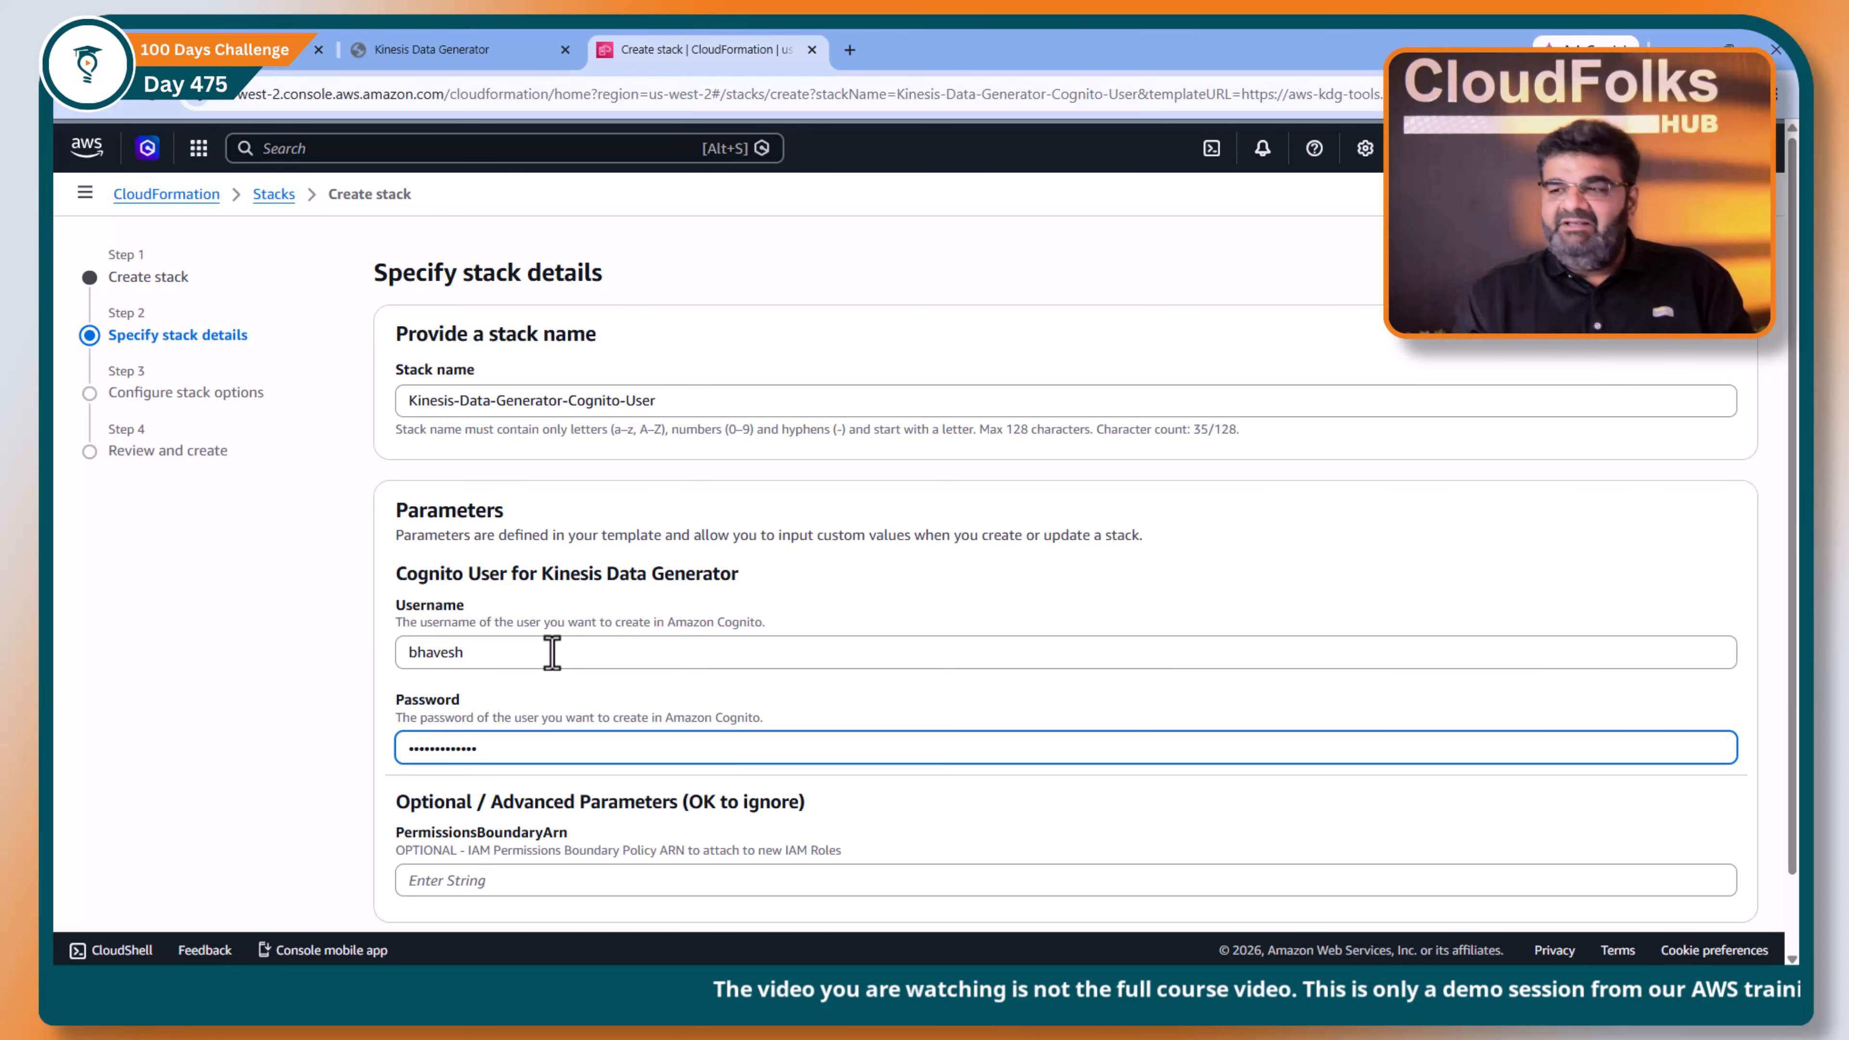
scroll(684, 721, "down", 1)
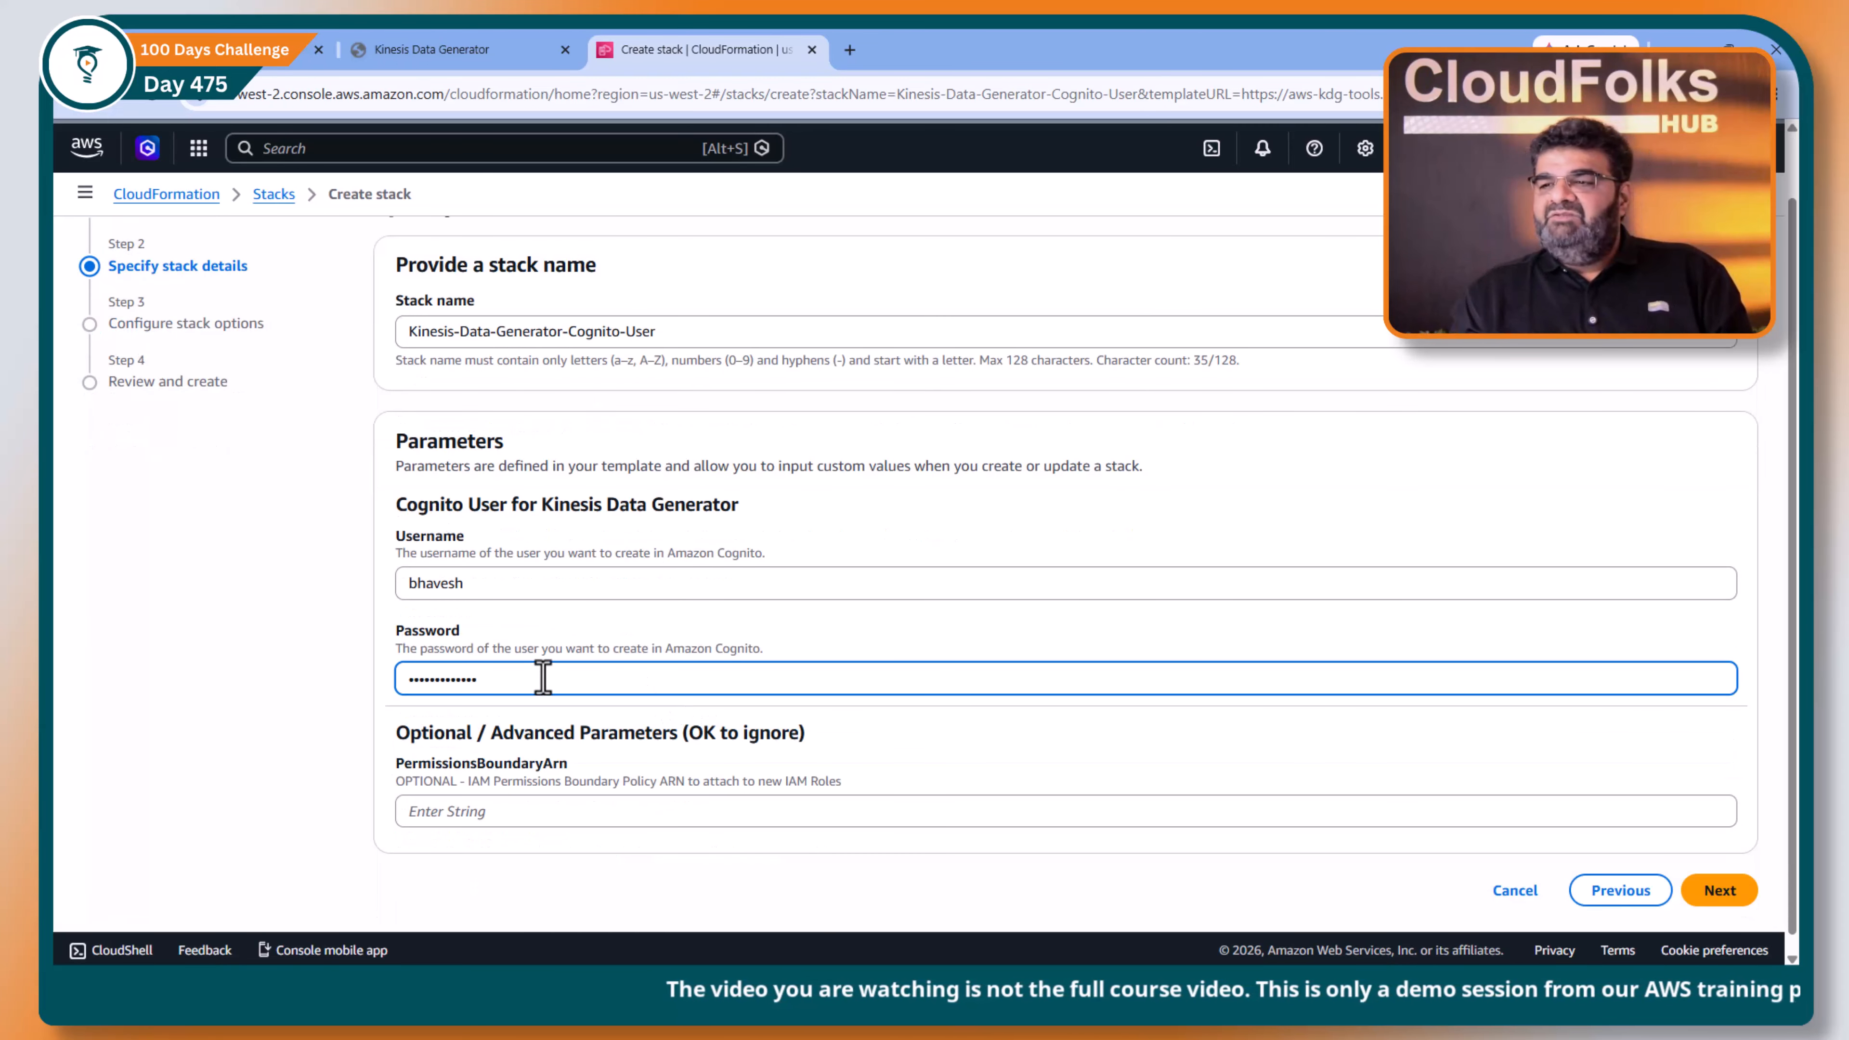
left_click(1714, 898)
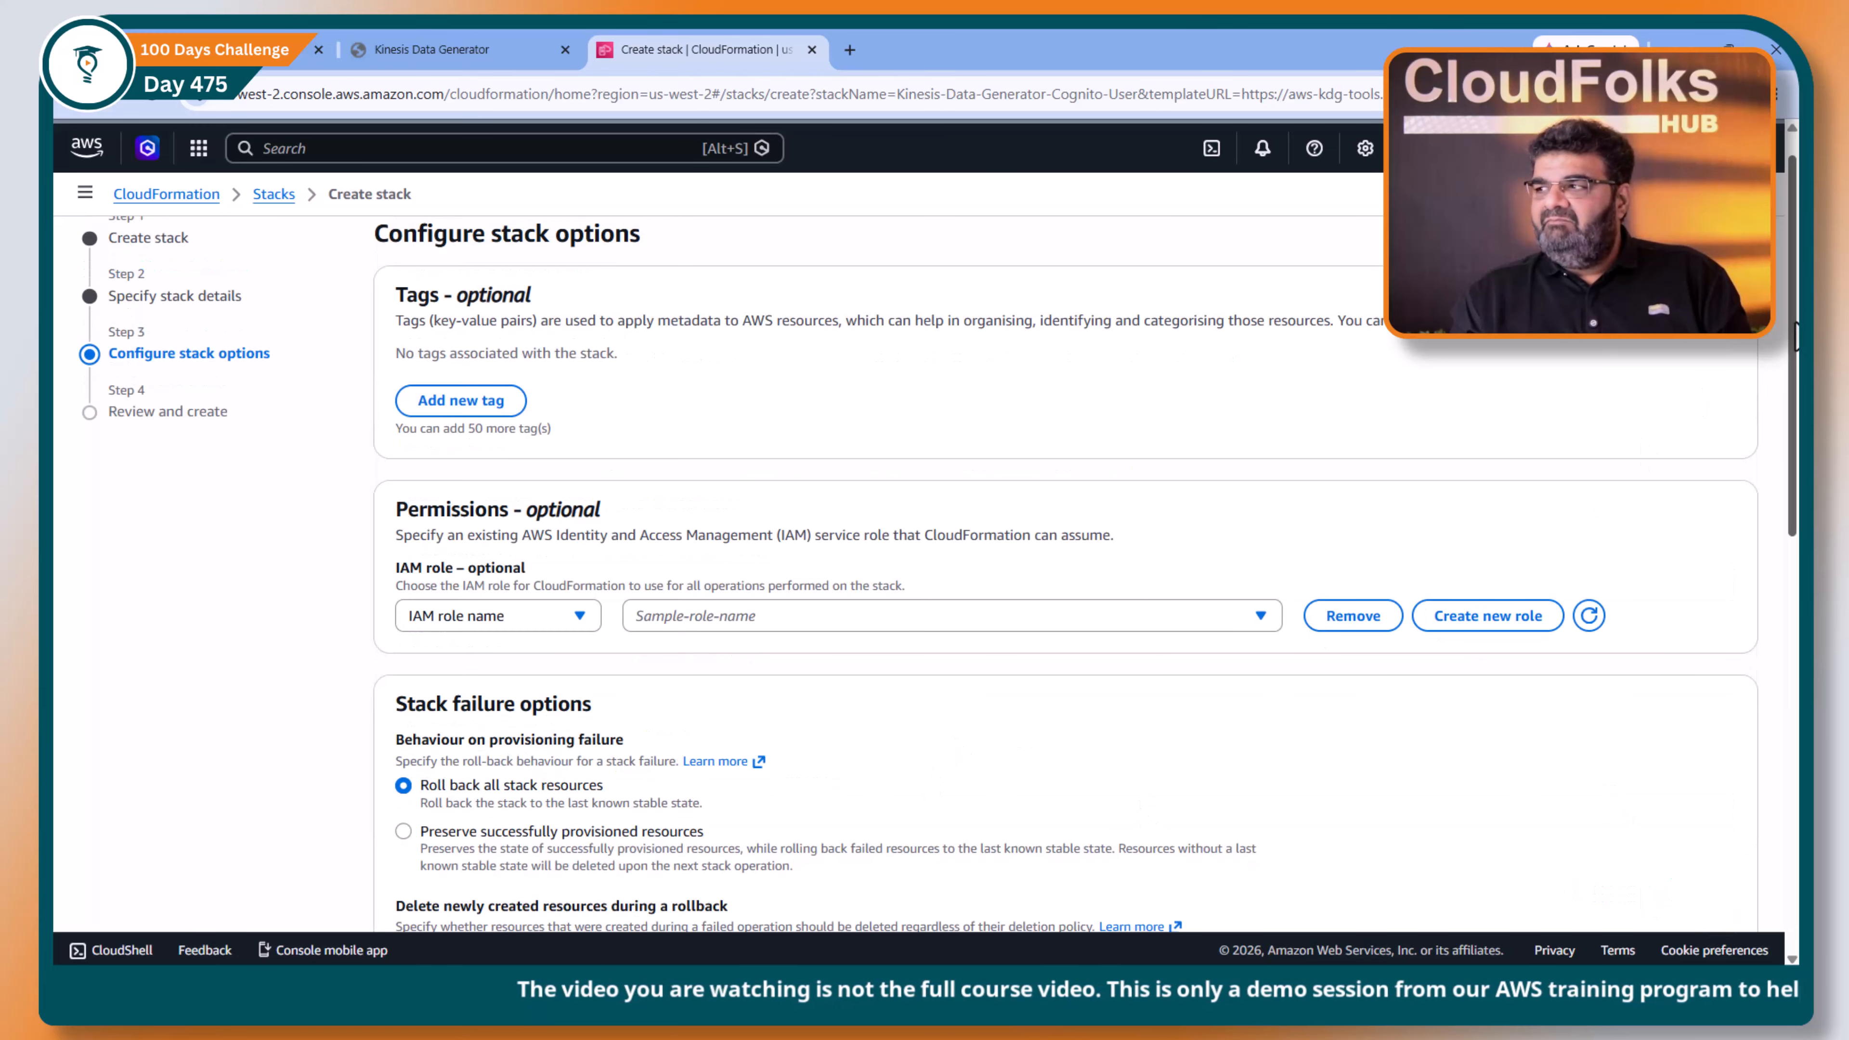
Acknowledge that CloudFormation might create IAM resources, and submit the Kinesis-Data-Generator-Cognito-User stack with the default options
scroll(1674, 656, "down", 10)
left_click(1718, 877)
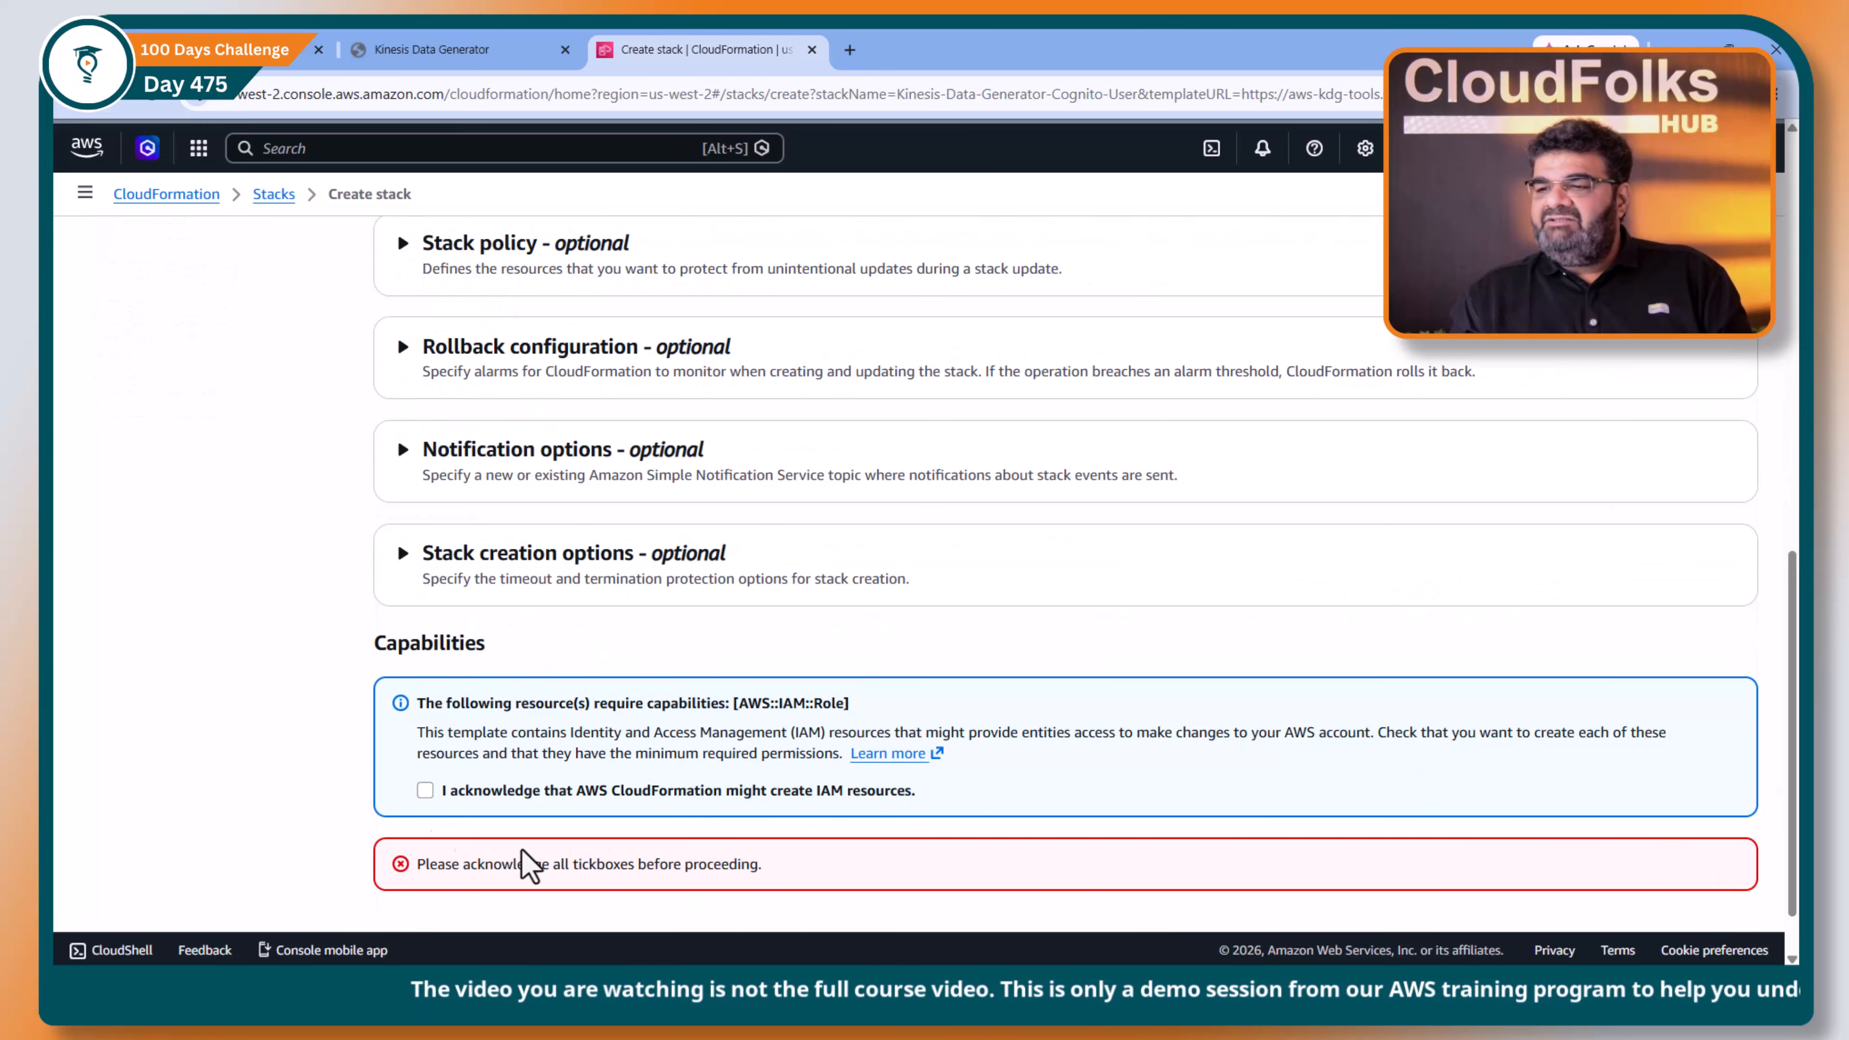
left_click(425, 790)
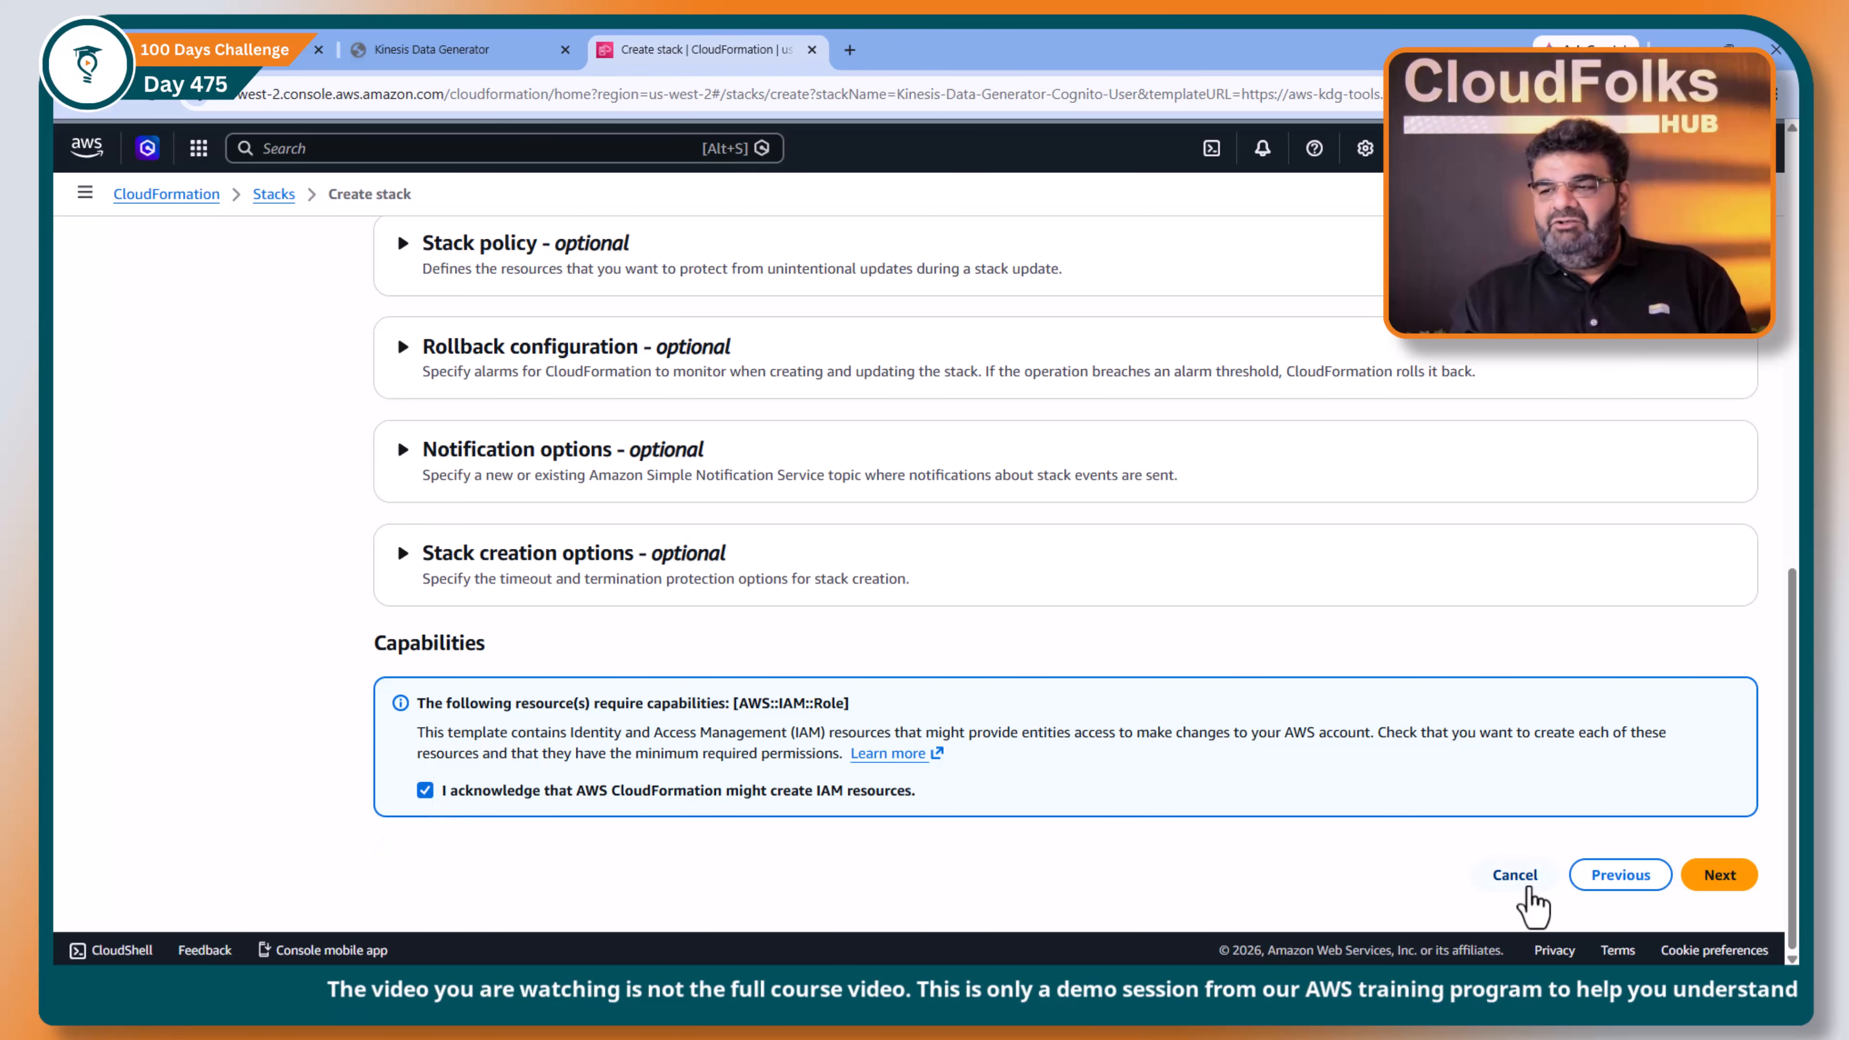
left_click(1718, 878)
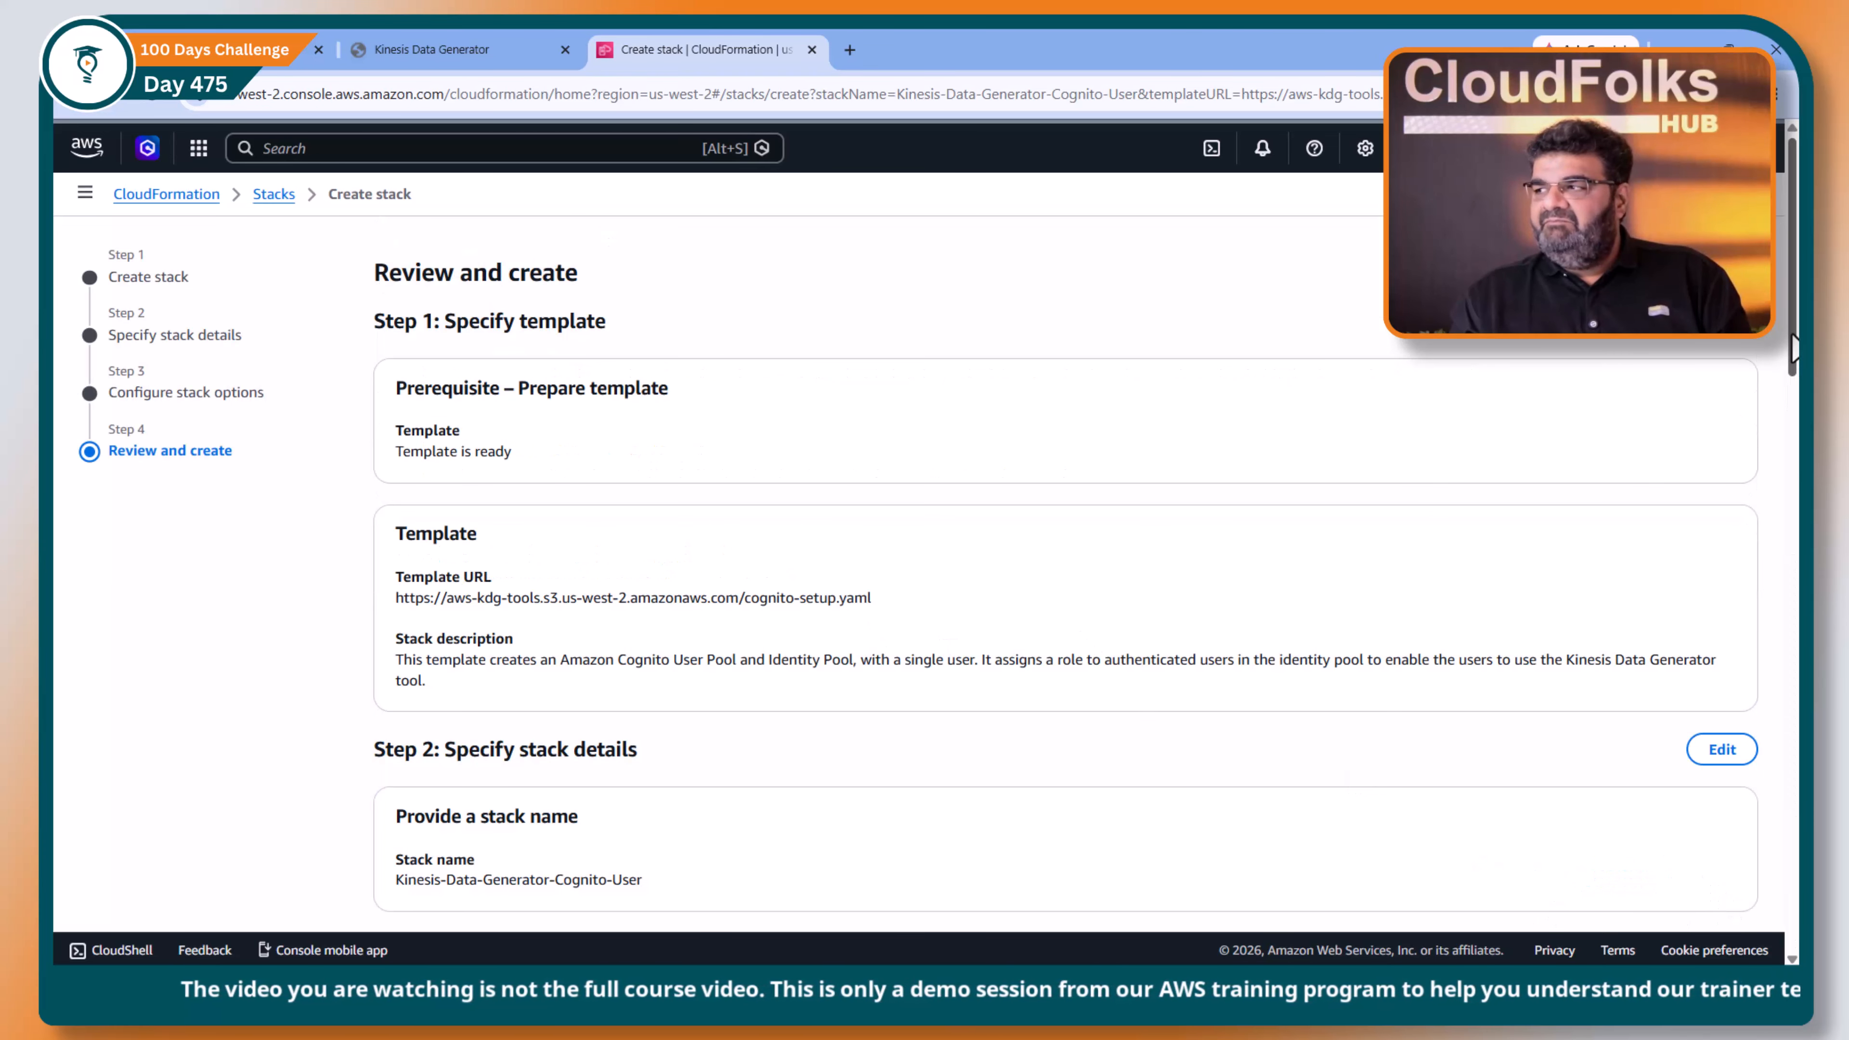
left_click_drag(1792, 349, 1754, 929)
left_click(1689, 874)
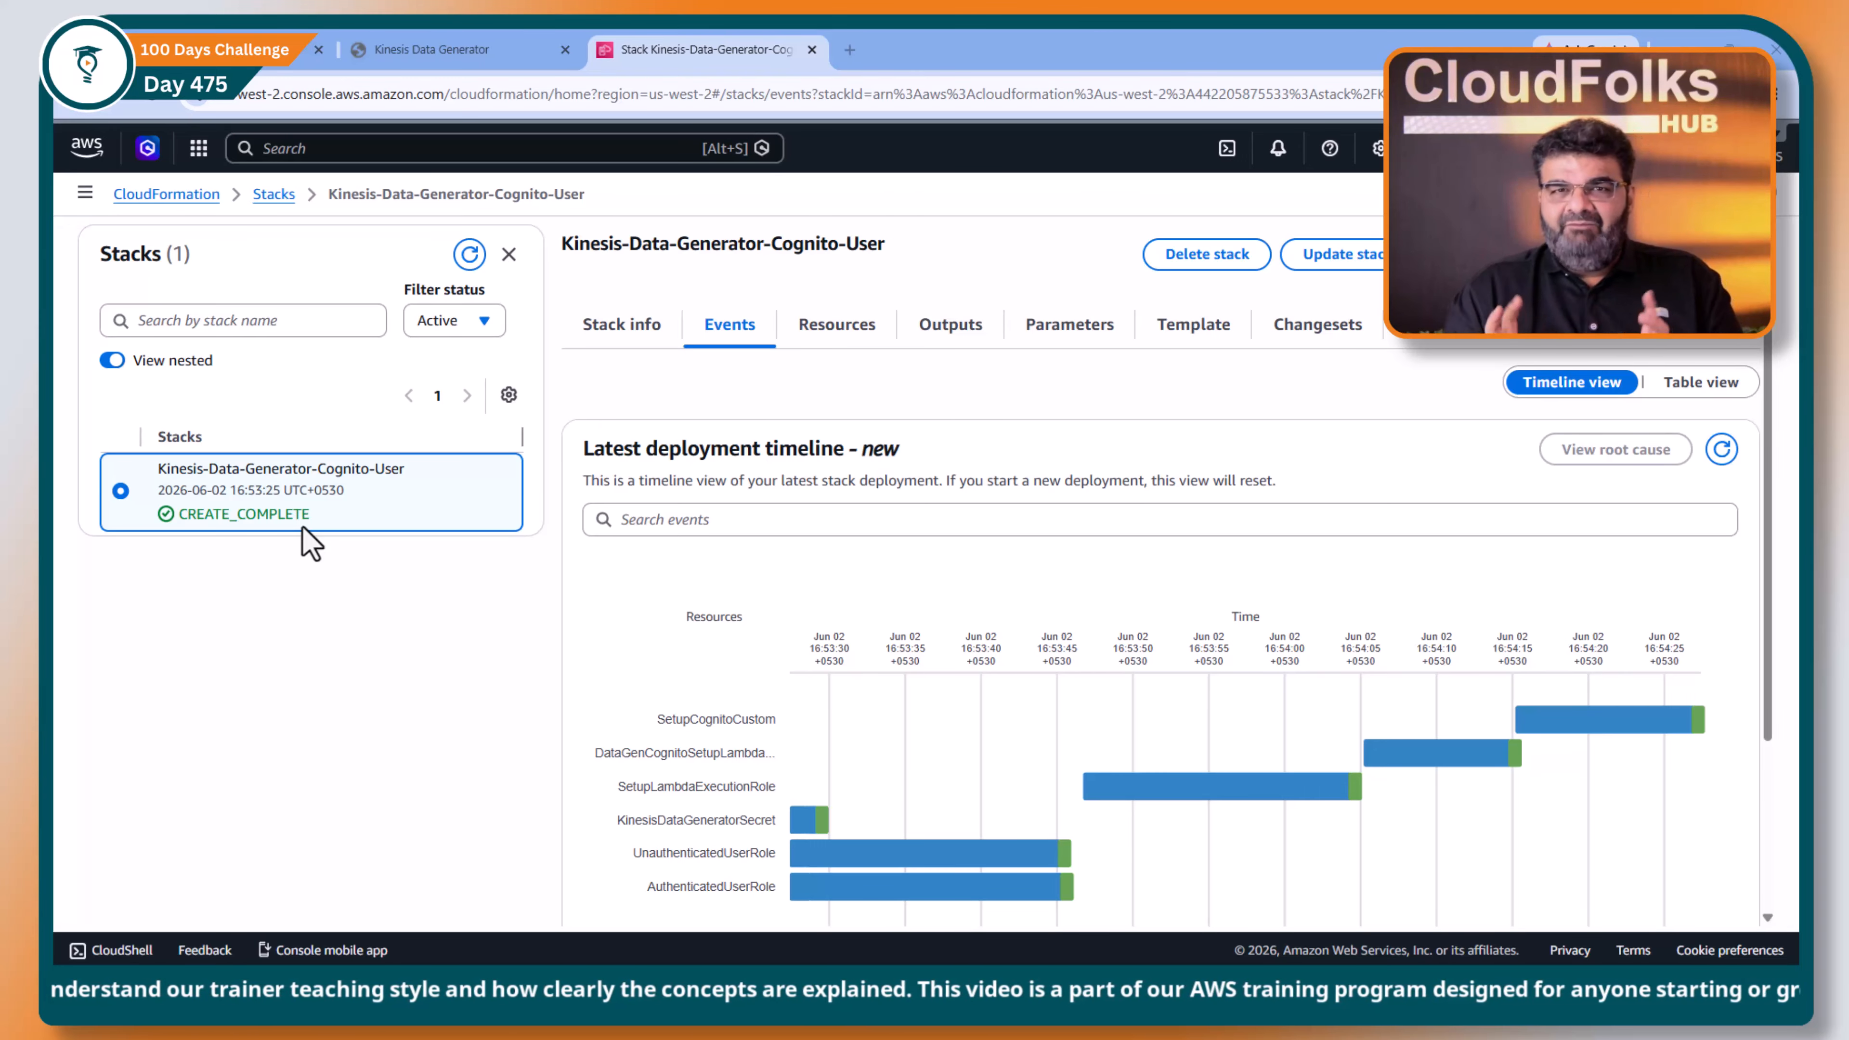
Open the KinesisDataGeneratorUrl link from the stack's outputs in a new browser tab and switch to it
left_click(948, 327)
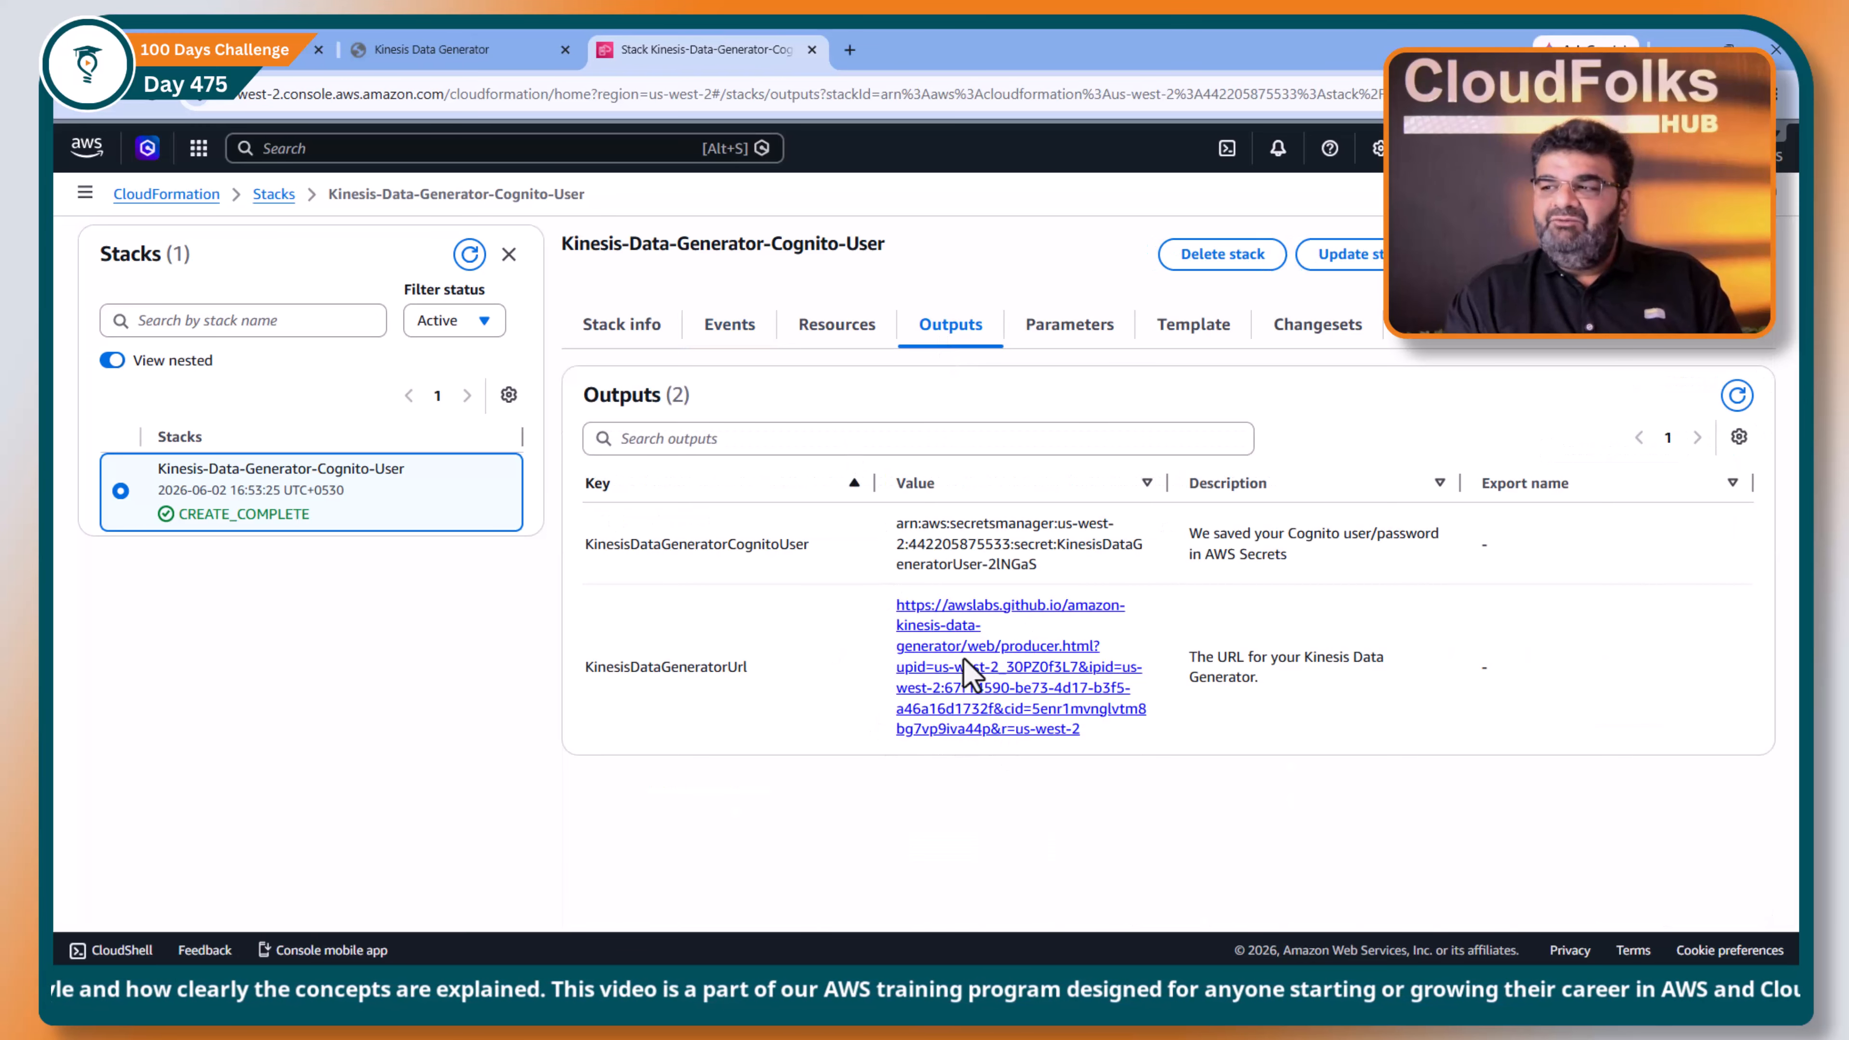
right_click(962, 655)
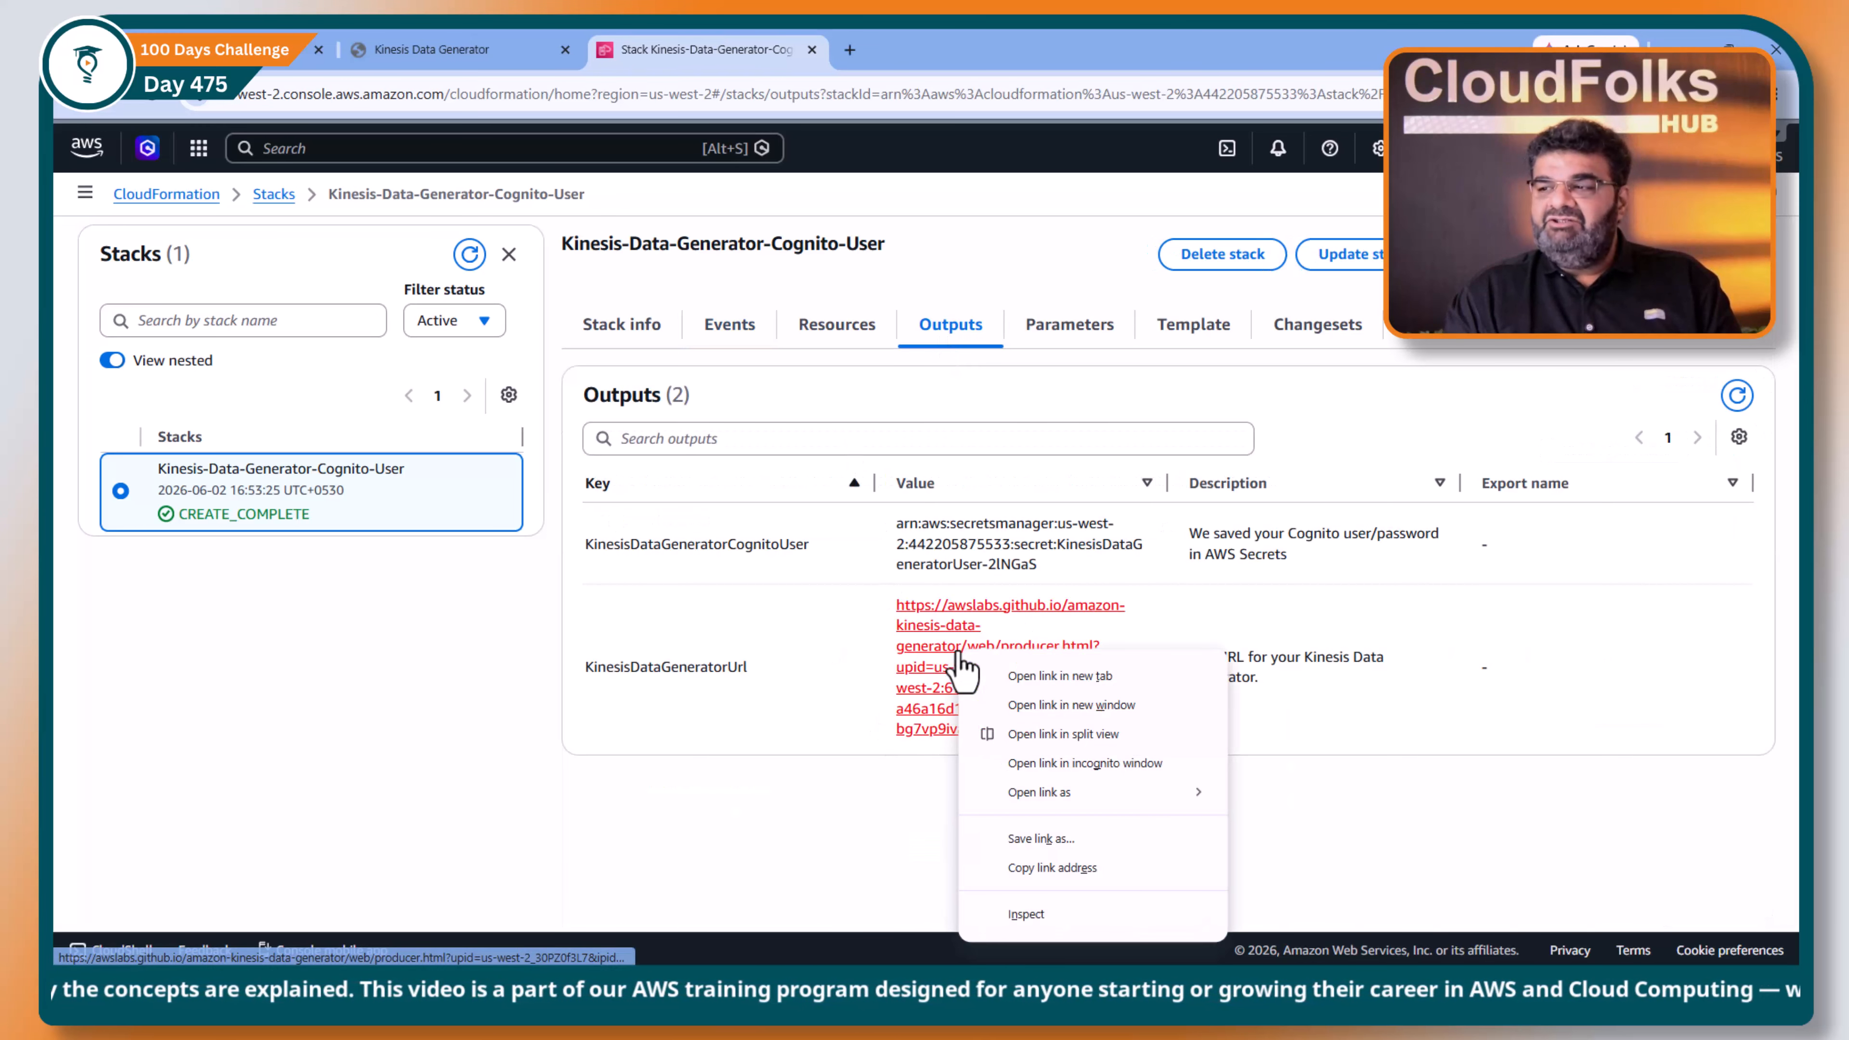
left_click(1026, 677)
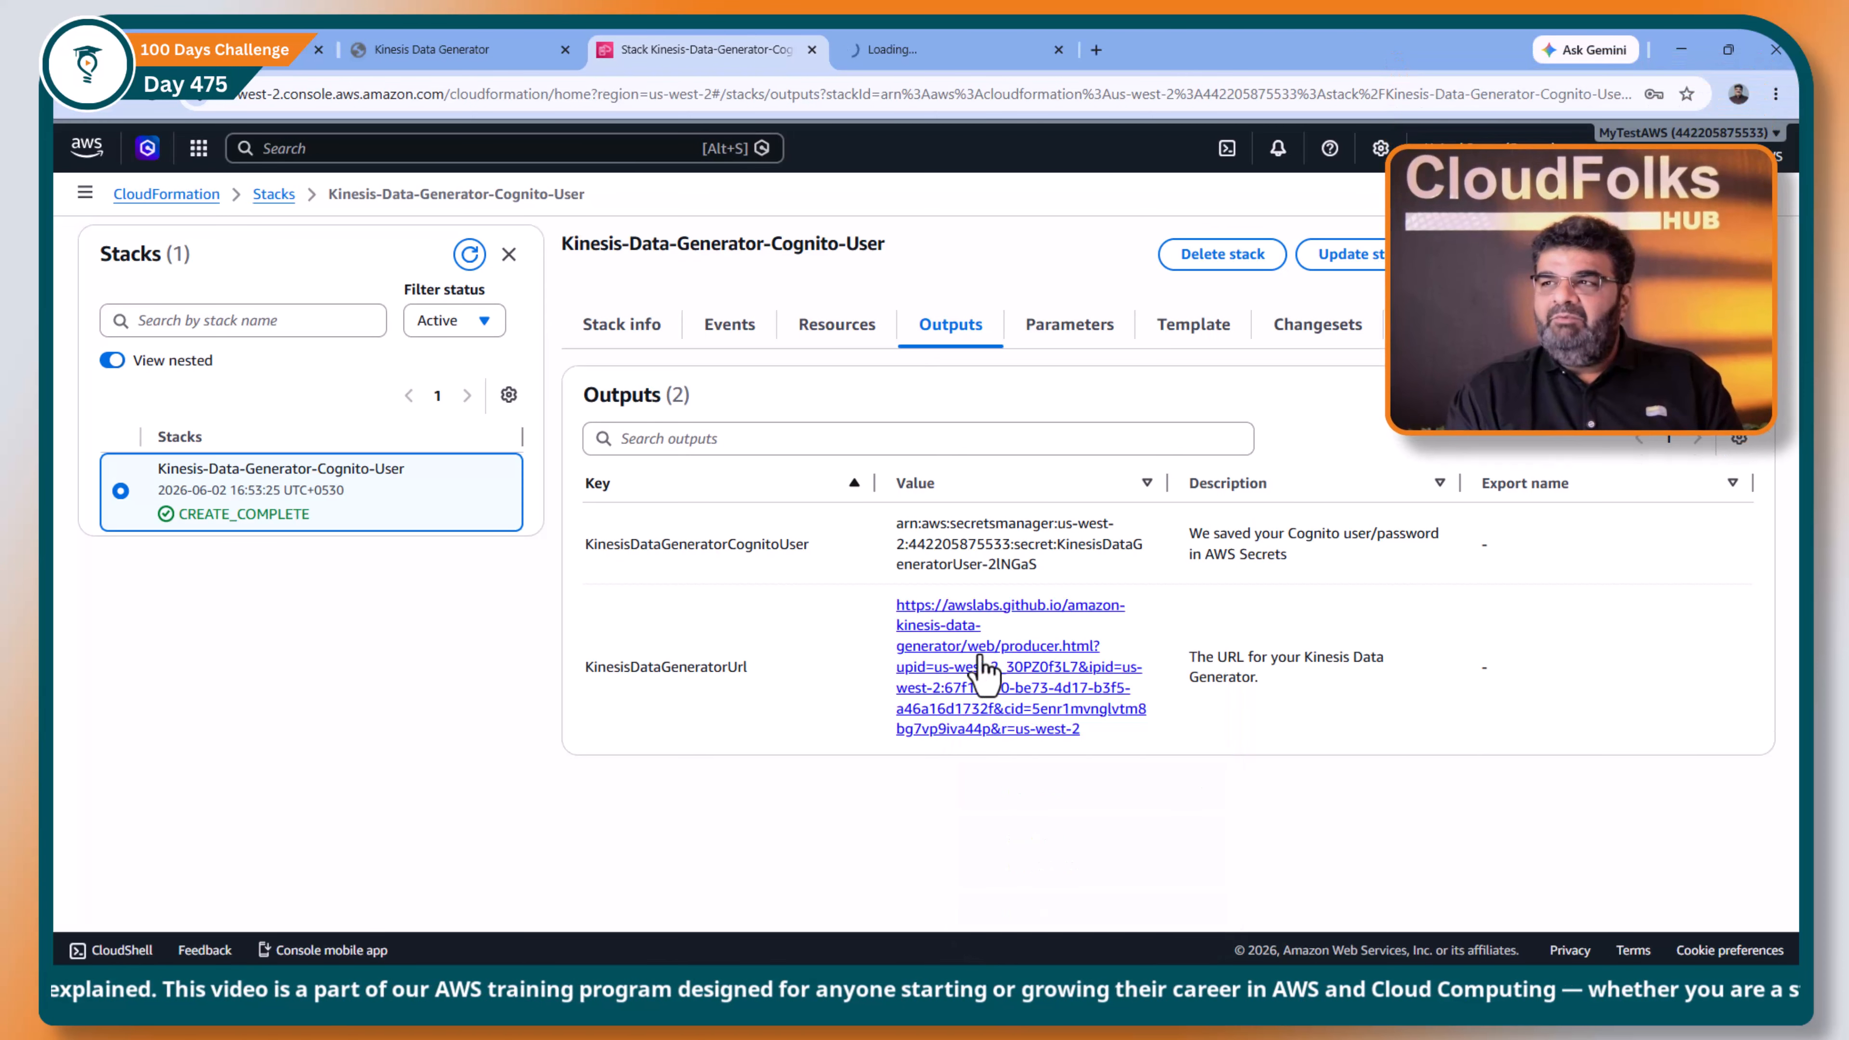
left_click(934, 52)
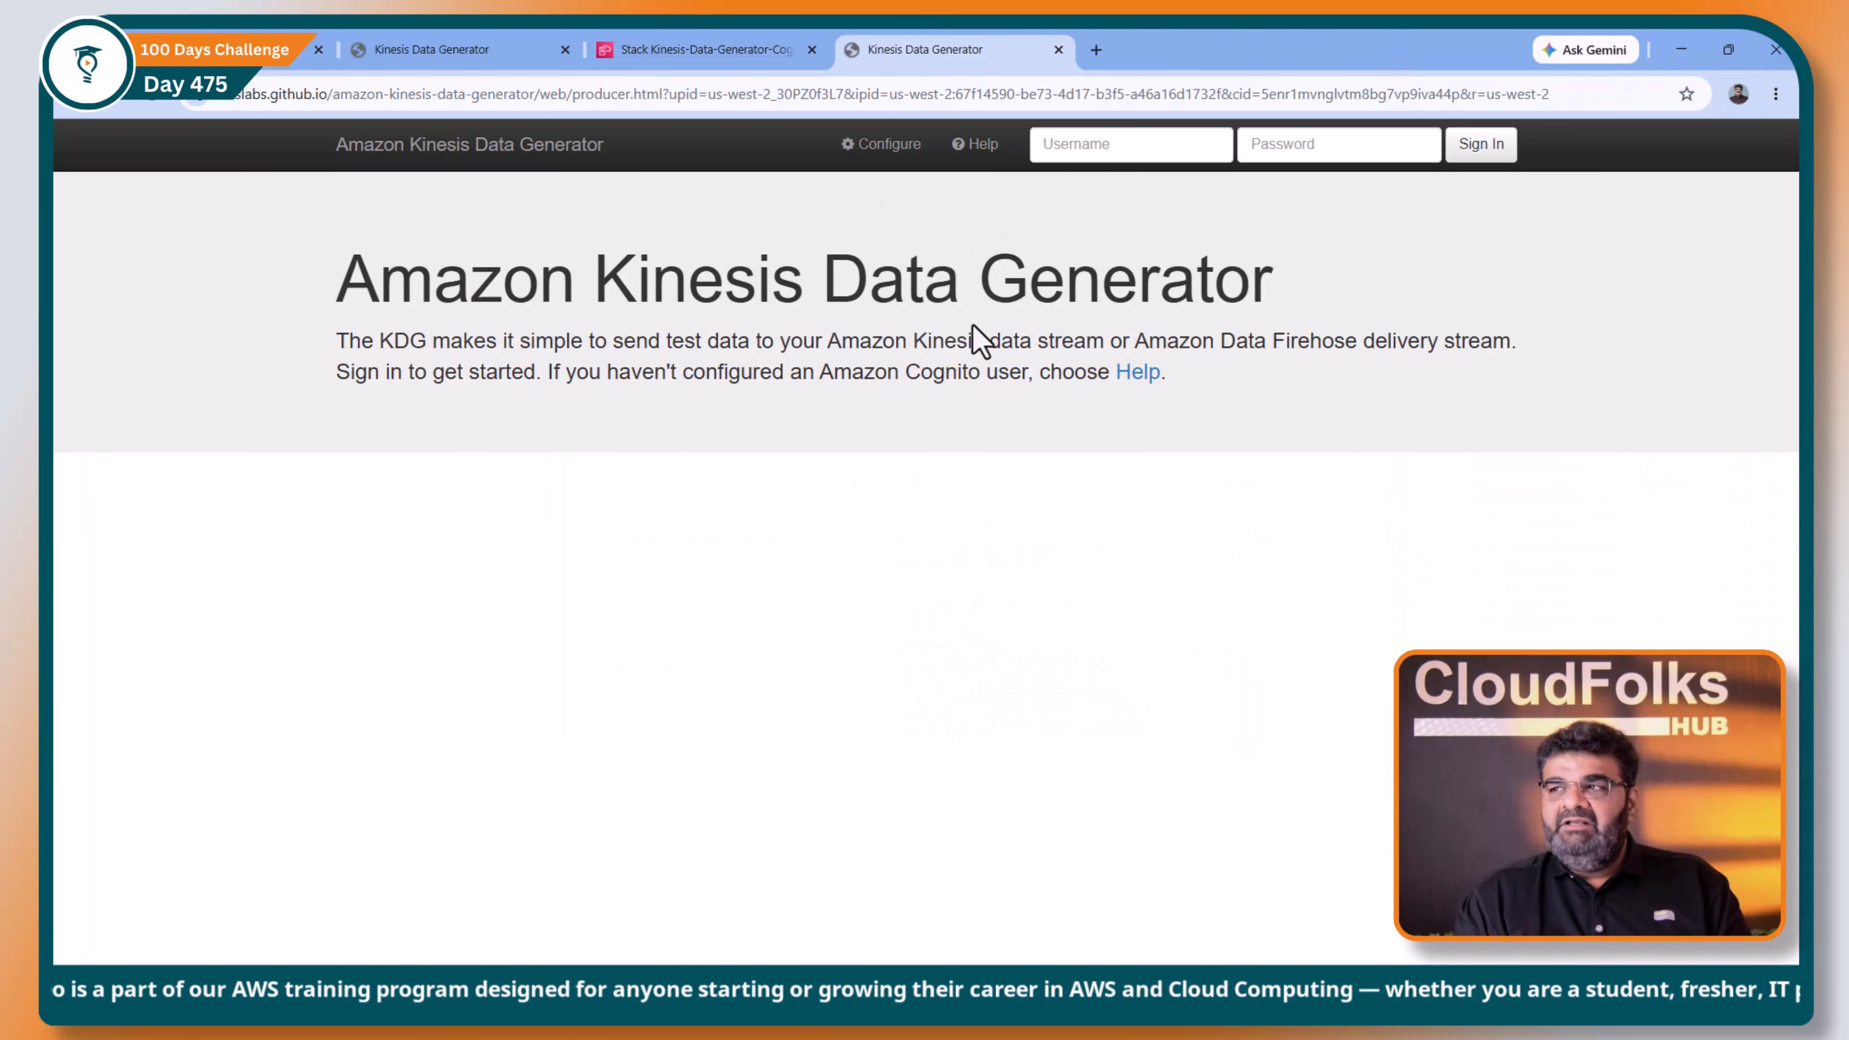
Sign in to the Amazon Kinesis Data Generator with the Cognito user's username and password
left_click(1116, 145)
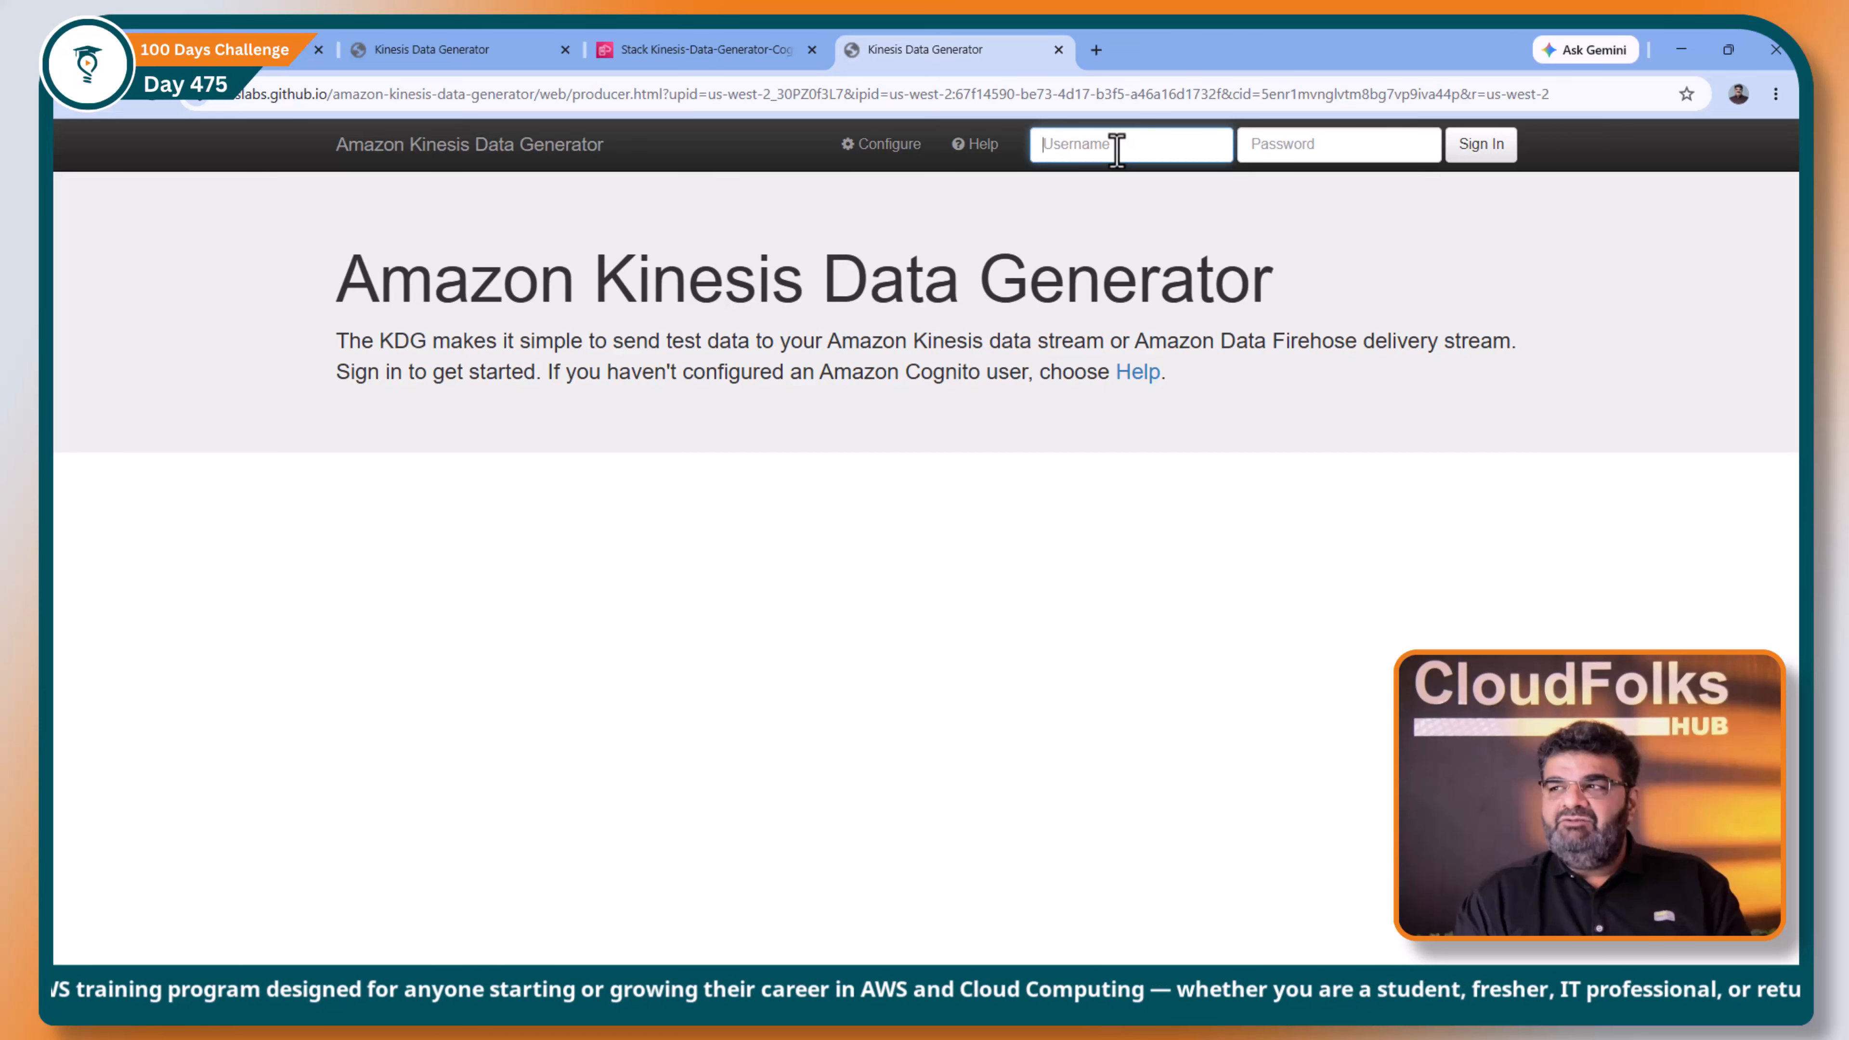
type("bhavesh")
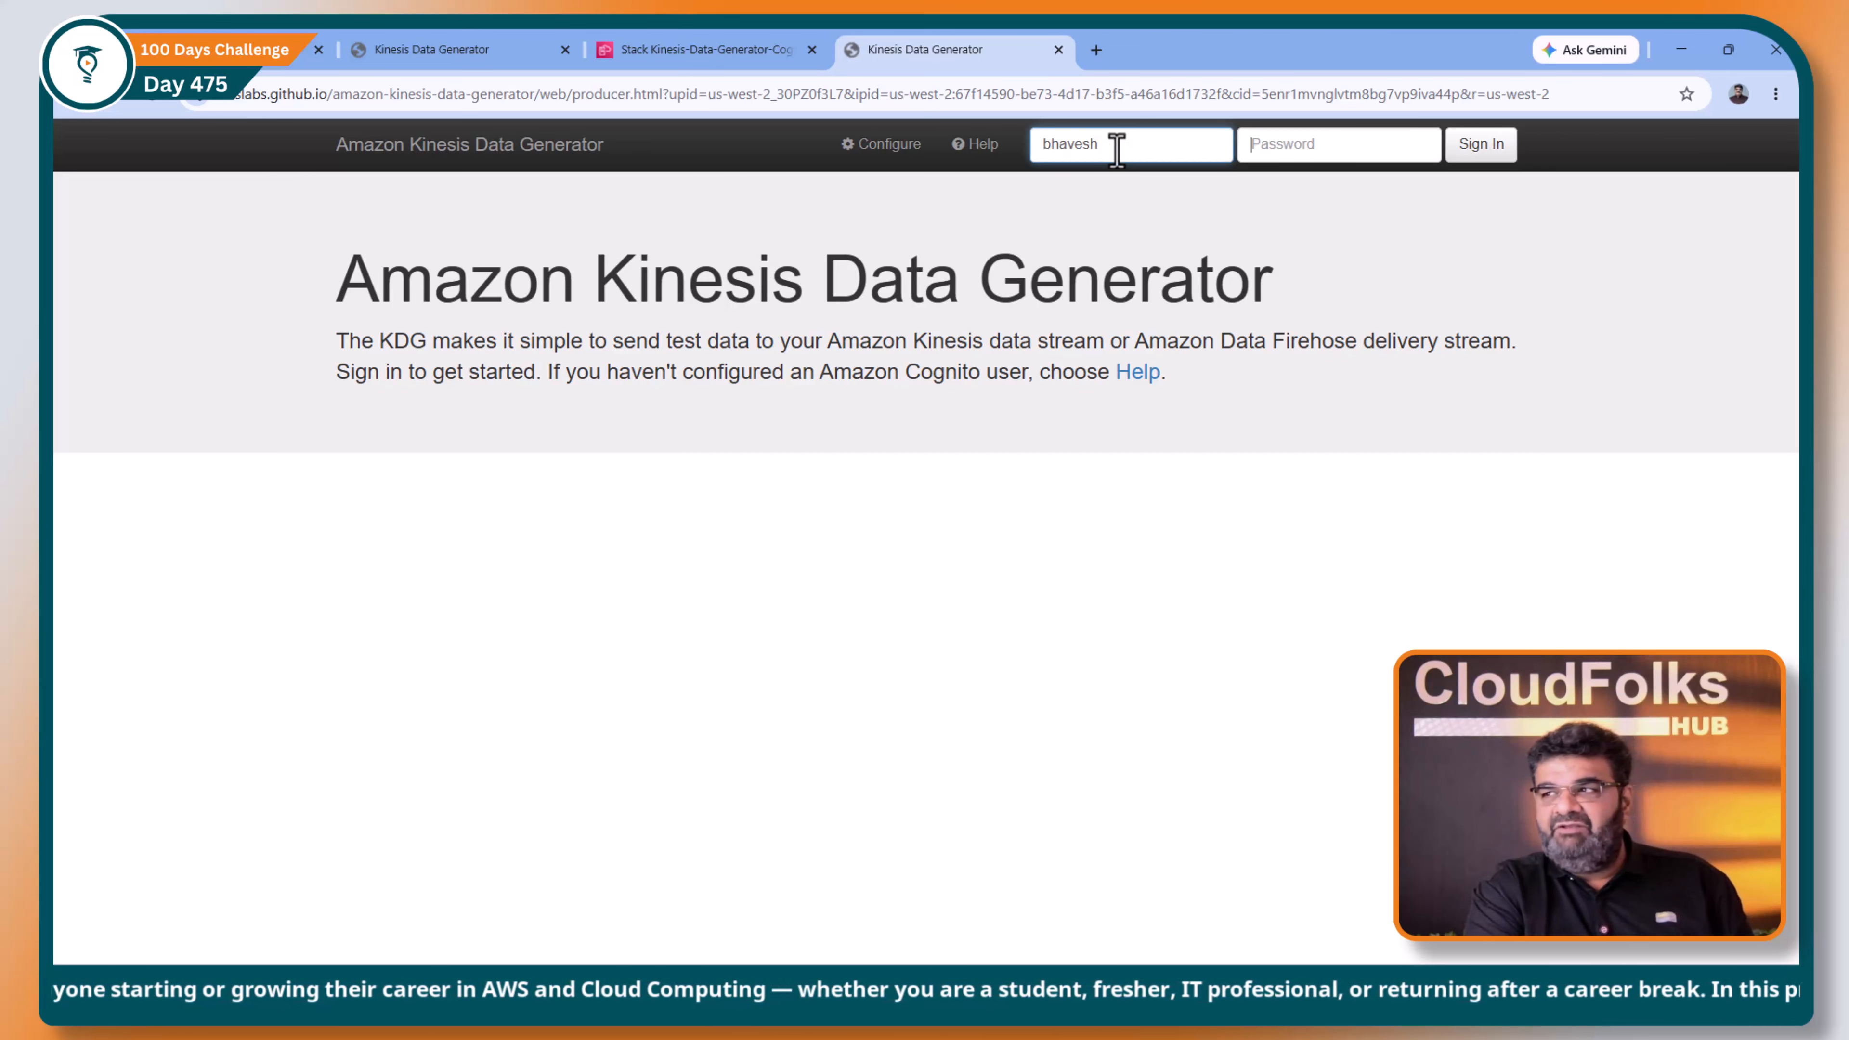
key("Tab")
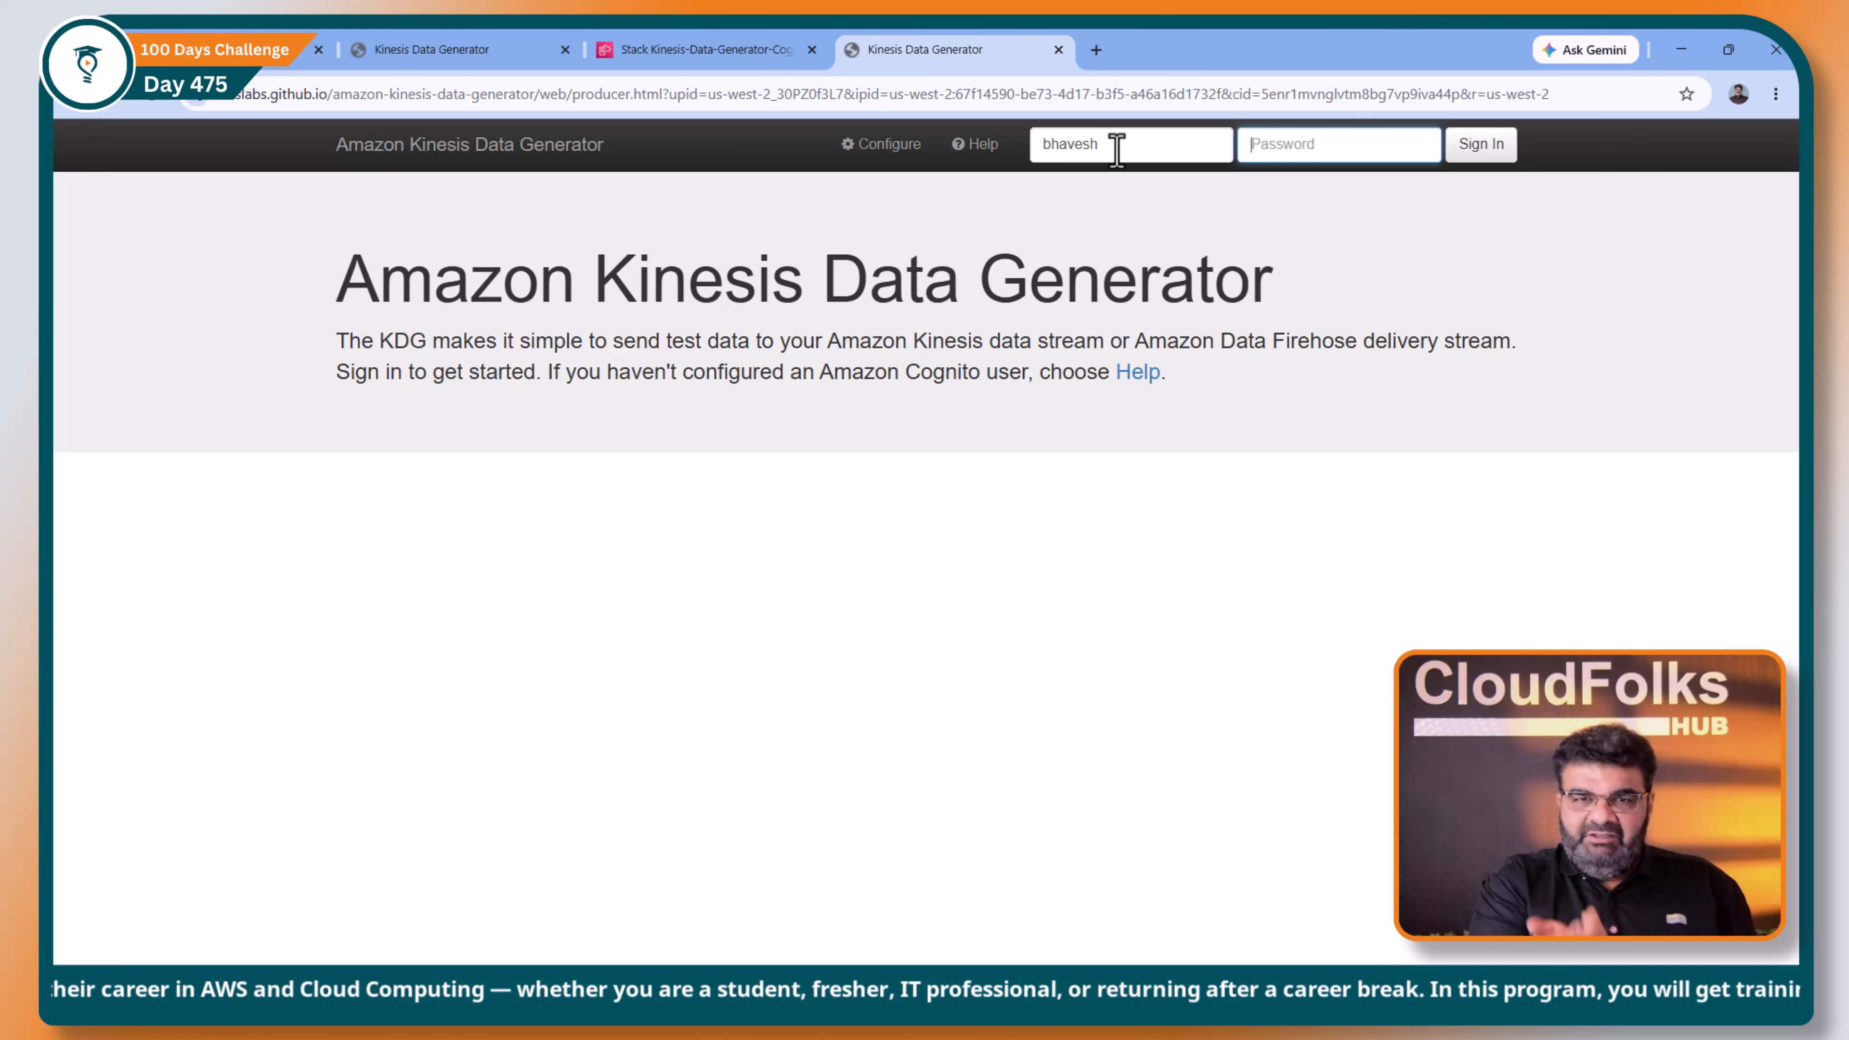
type("*")
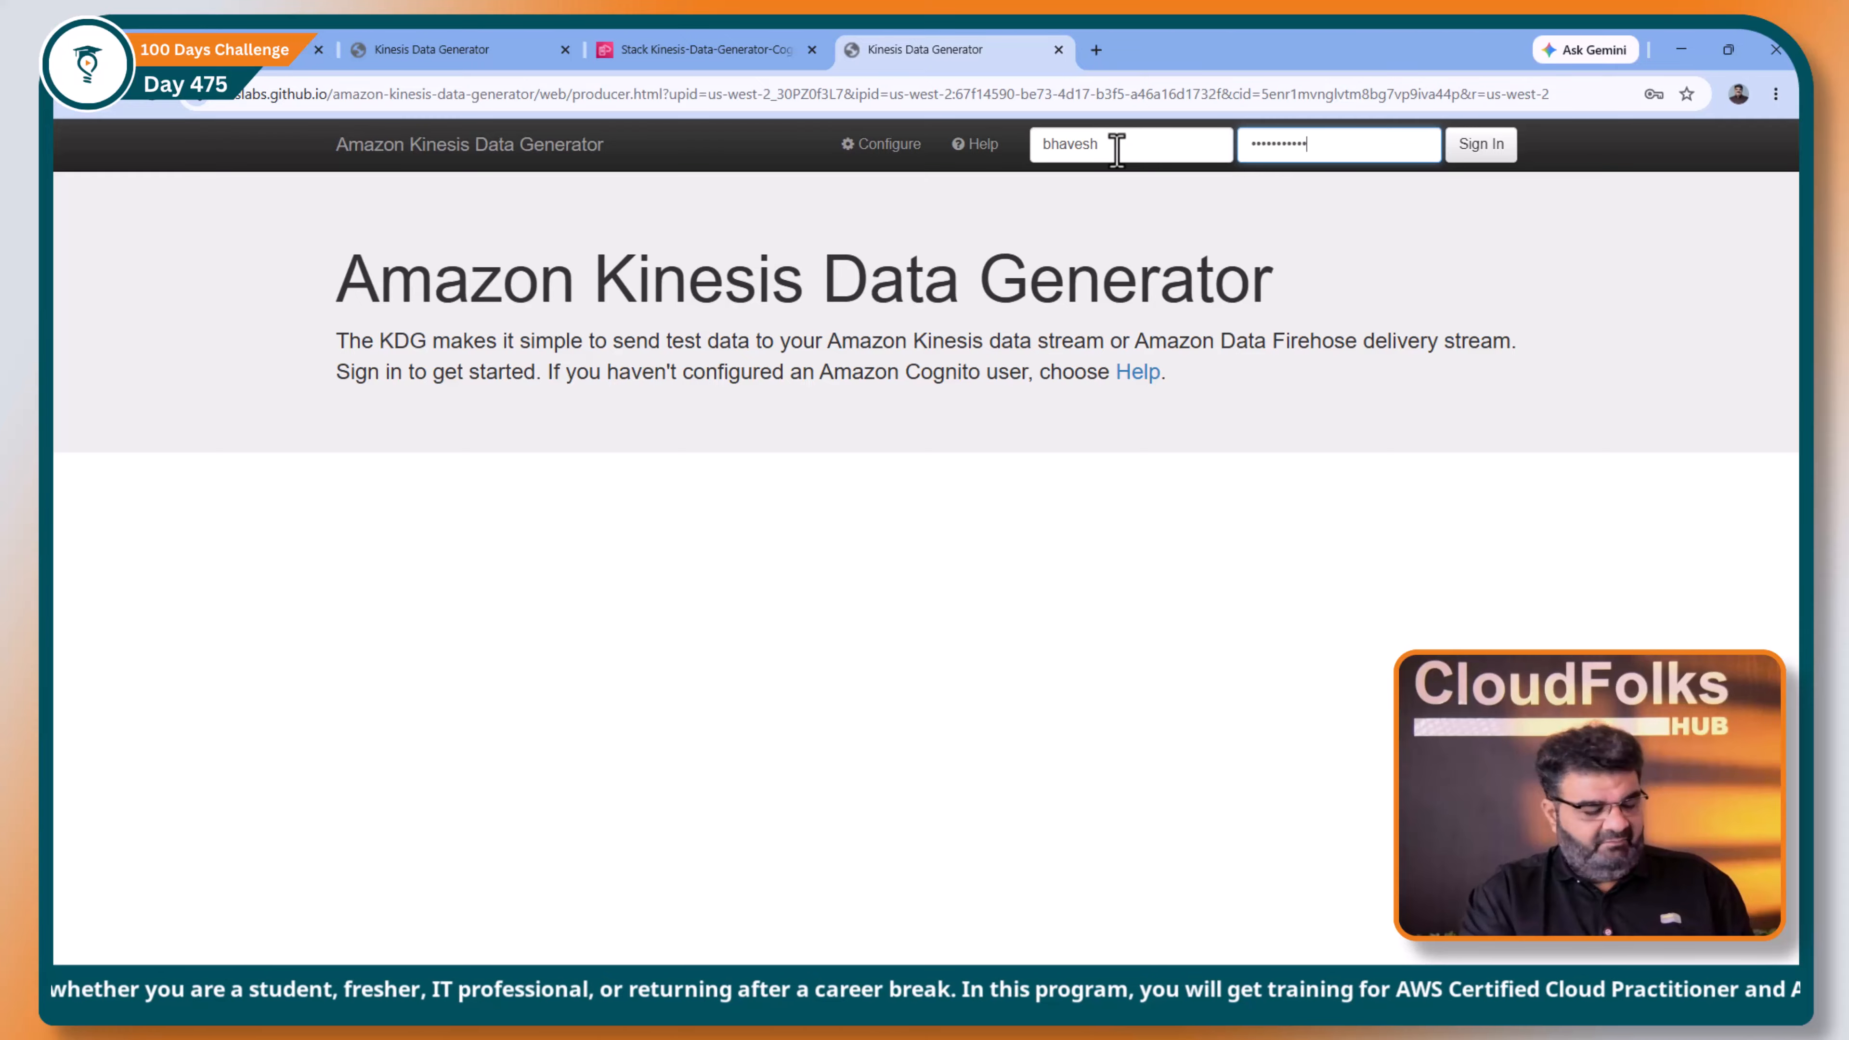
left_click(1480, 145)
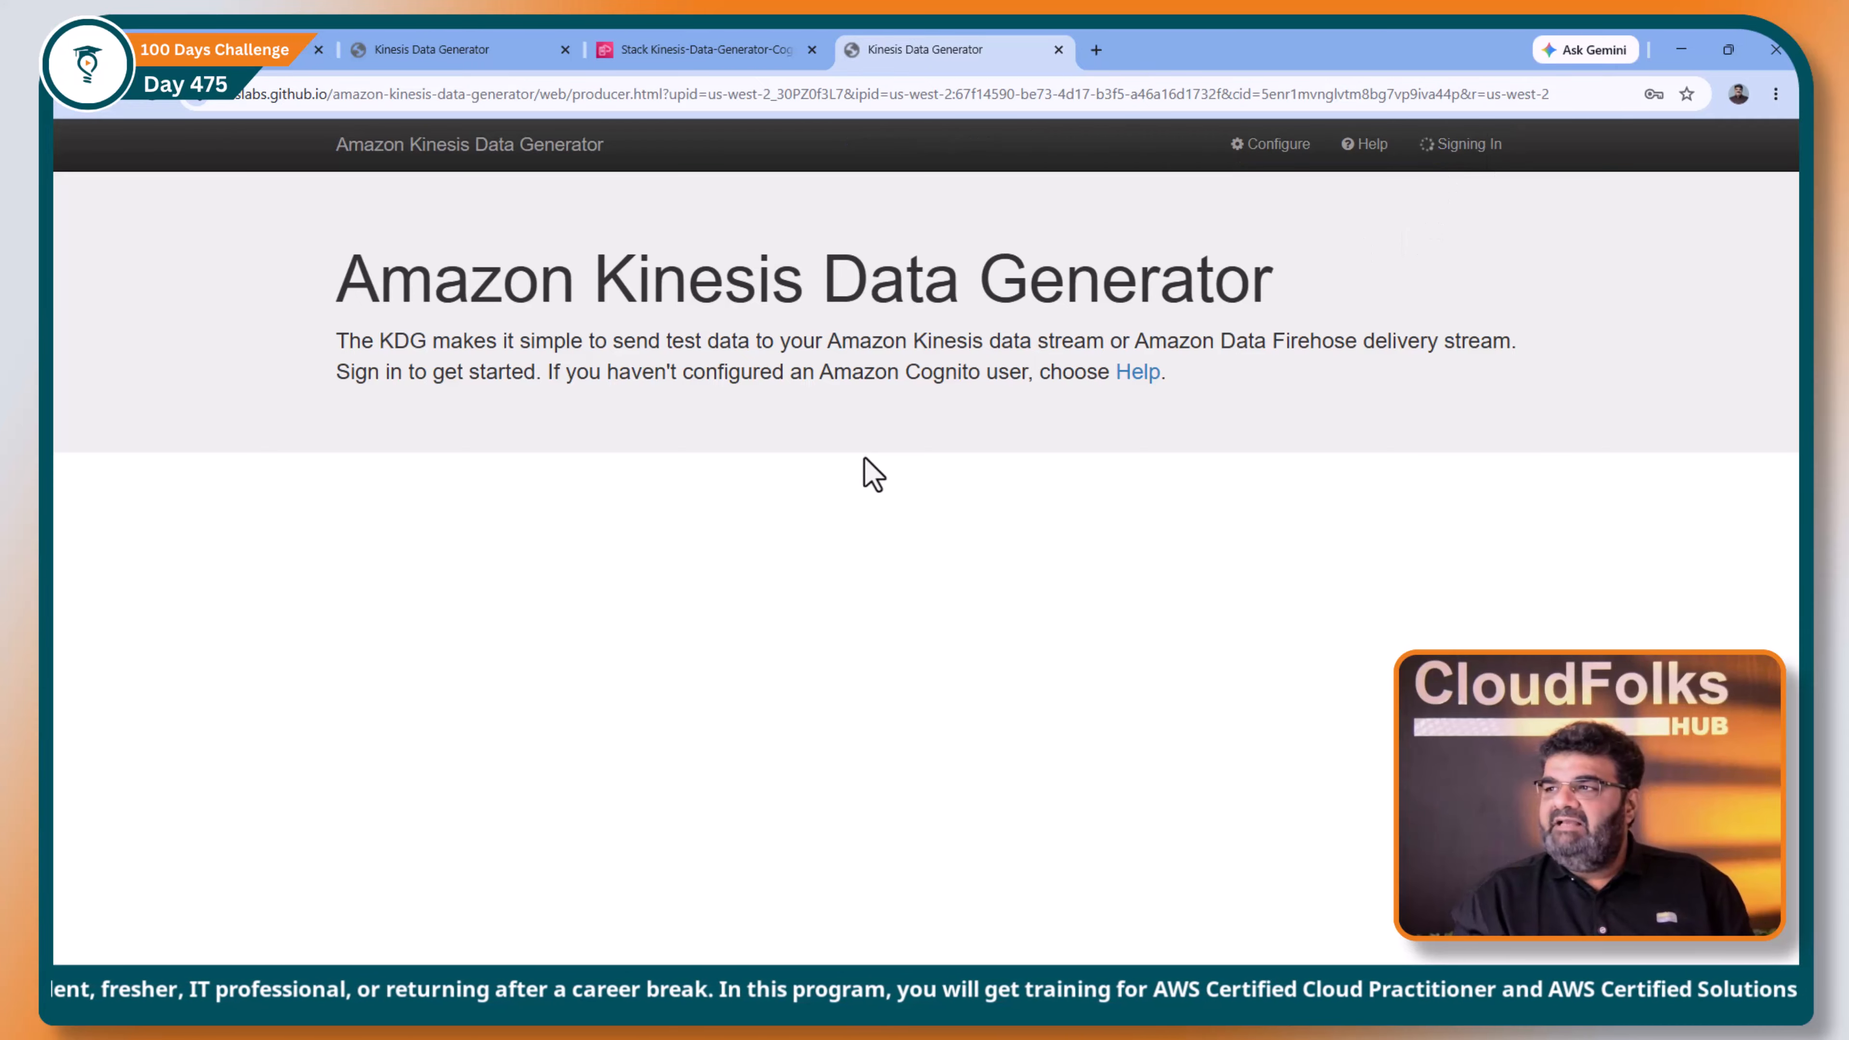